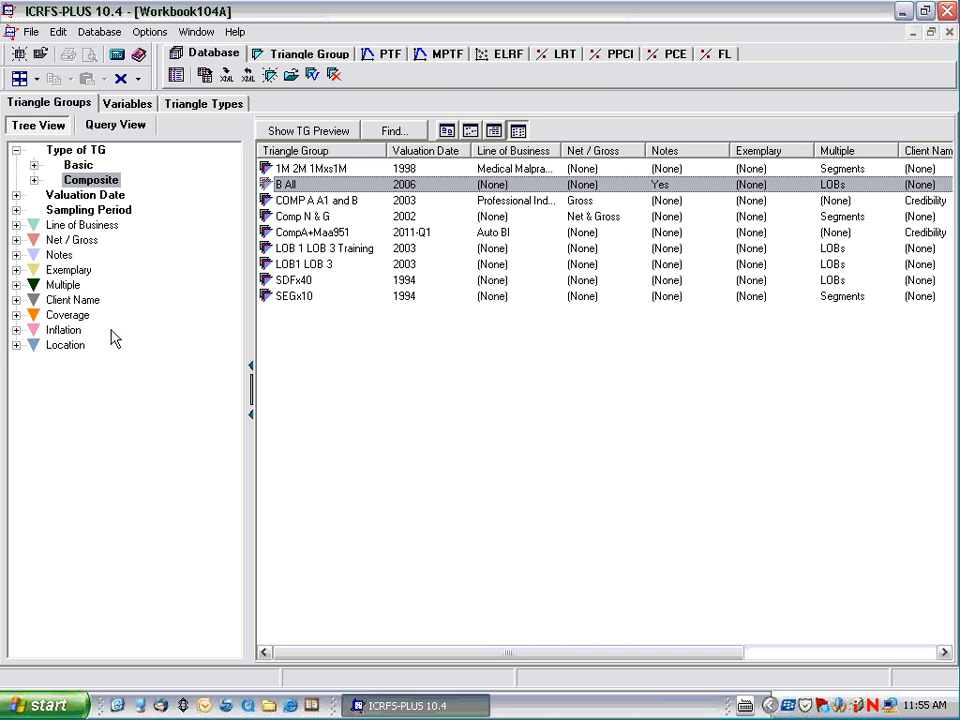
# - Open the composite triangle group B All and its MPTF model named Good
pyautogui.click(128, 365)
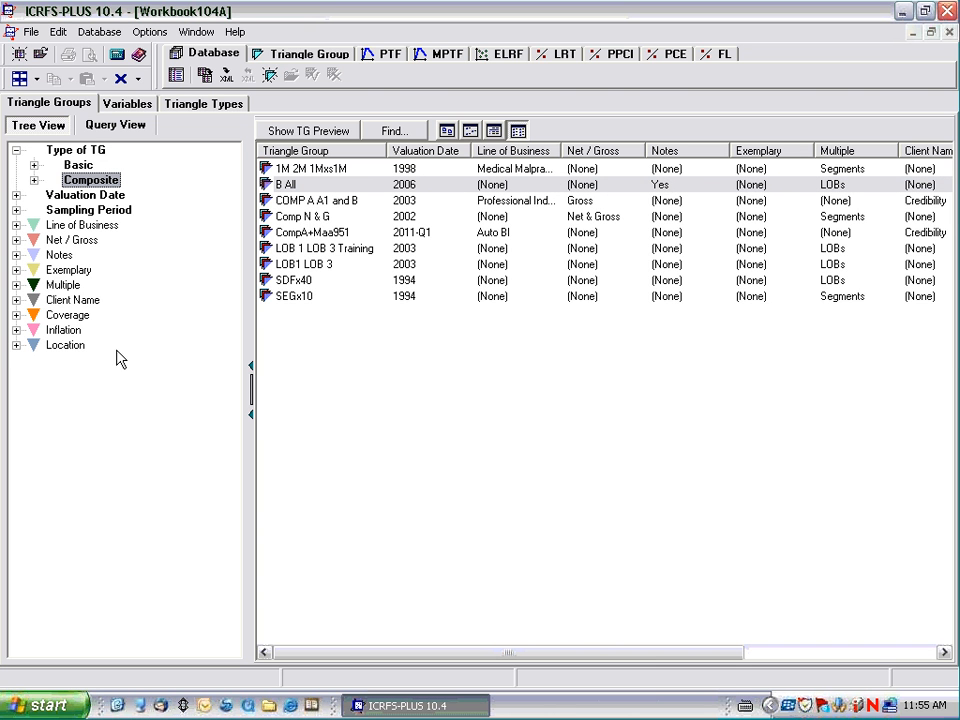
pyautogui.click(285, 185)
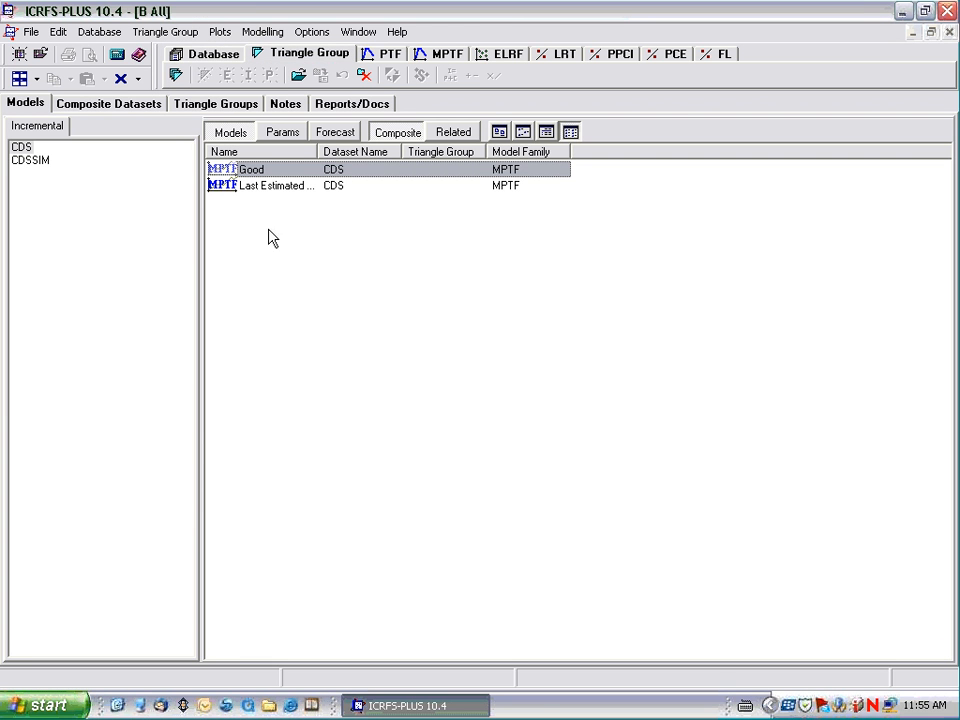
pyautogui.doubleClick(233, 172)
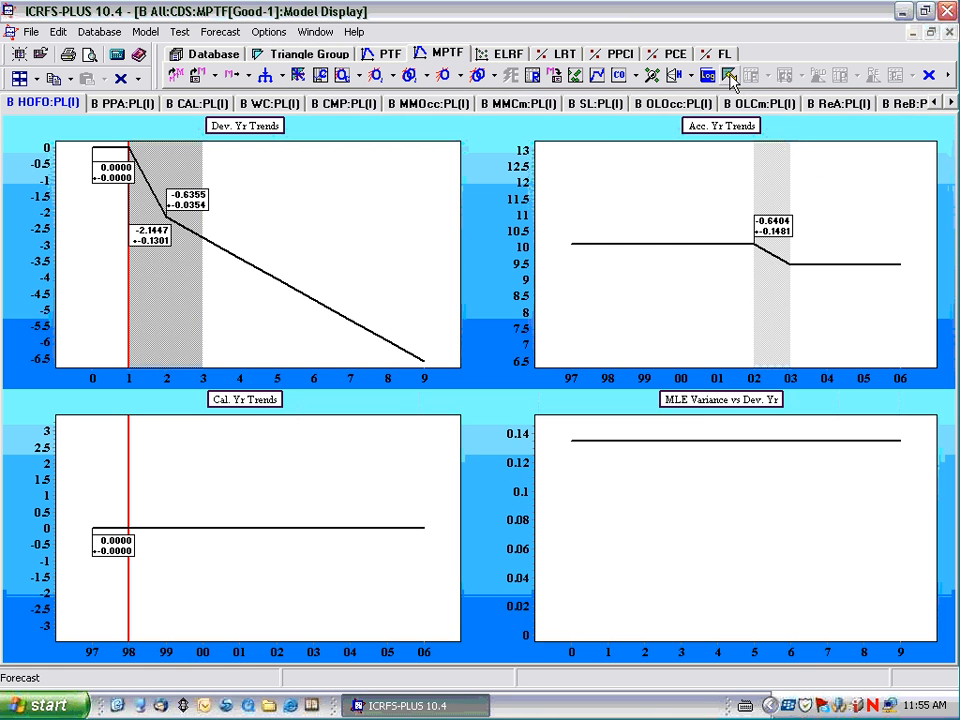
# - Run the model's forecast using the saved forecast setup "good combined"
pyautogui.click(729, 77)
pyautogui.click(475, 559)
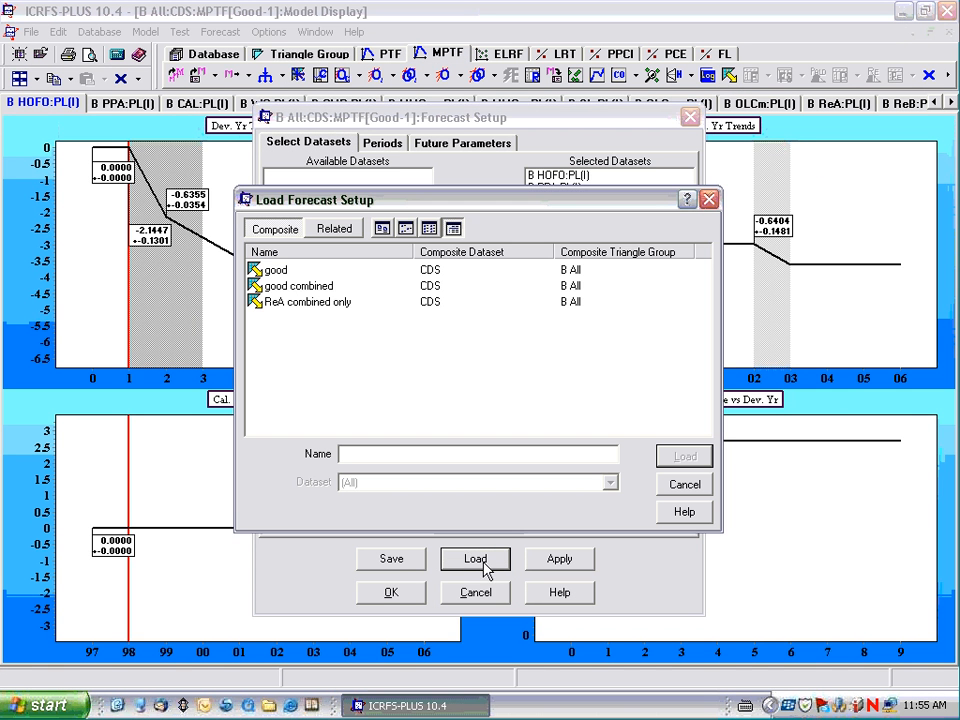
pyautogui.doubleClick(286, 293)
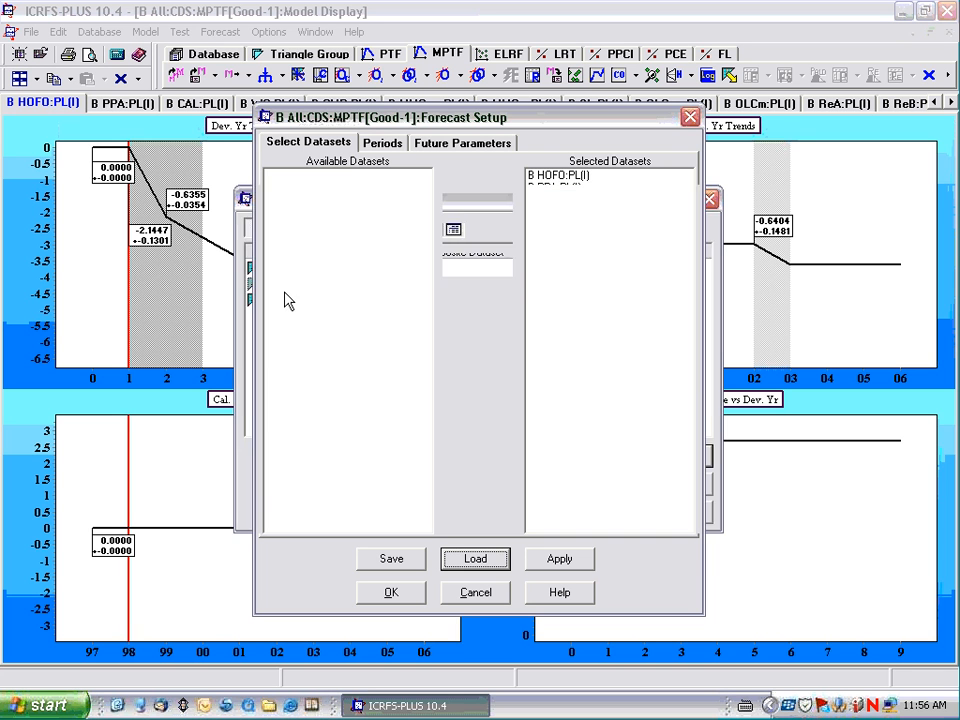
pyautogui.click(392, 594)
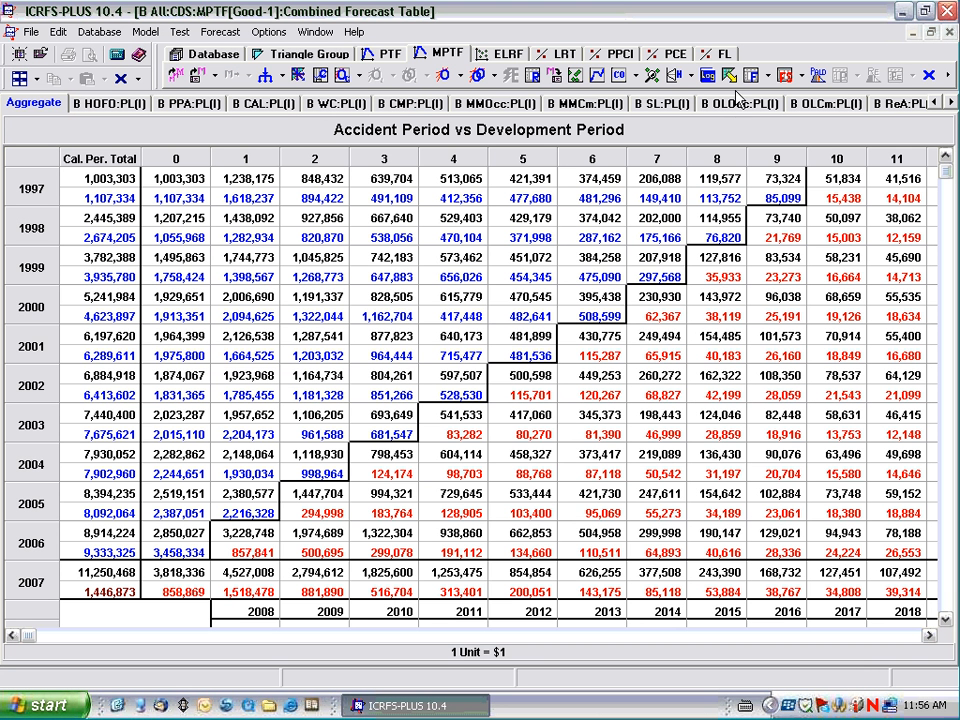
# - Set up a PALD simulation for the Reserve direction, with Save Simulations enabled for output to file
pyautogui.click(818, 76)
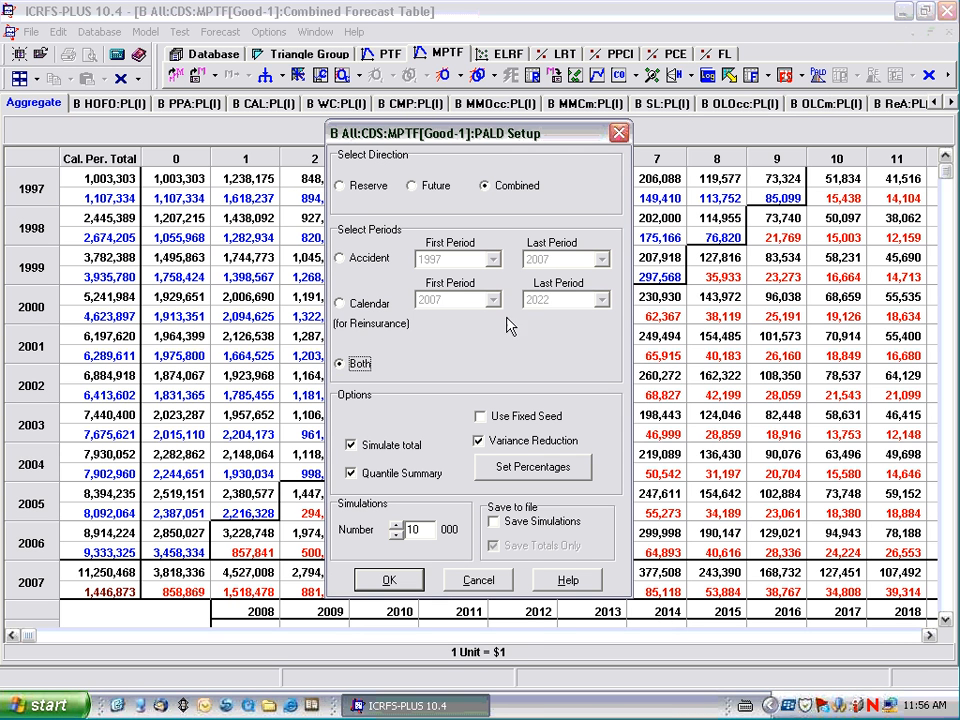
pyautogui.click(347, 187)
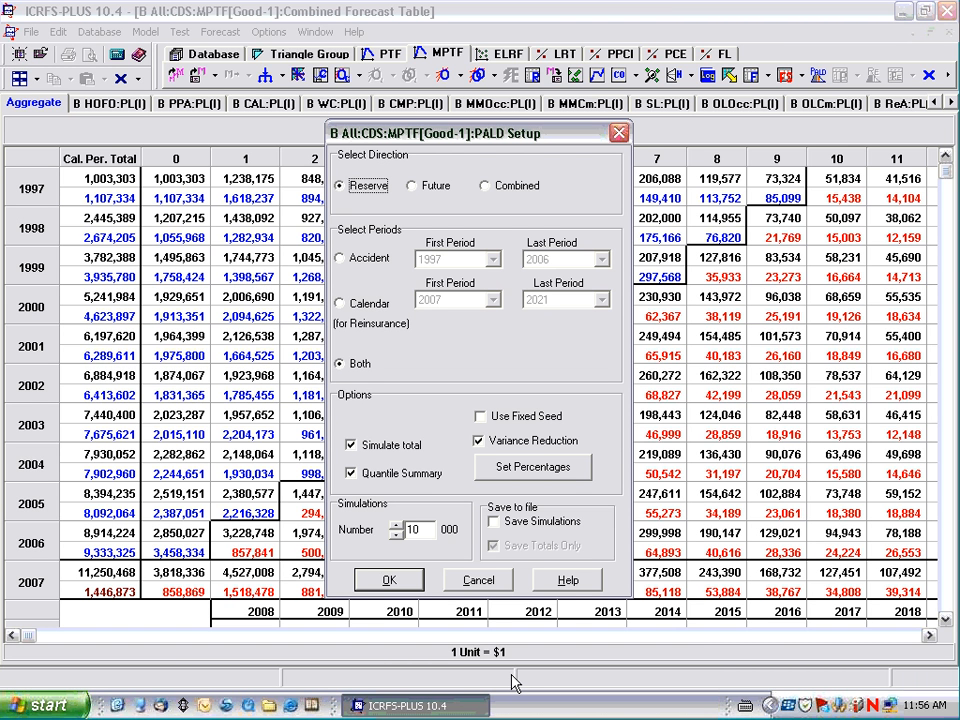
pyautogui.click(494, 522)
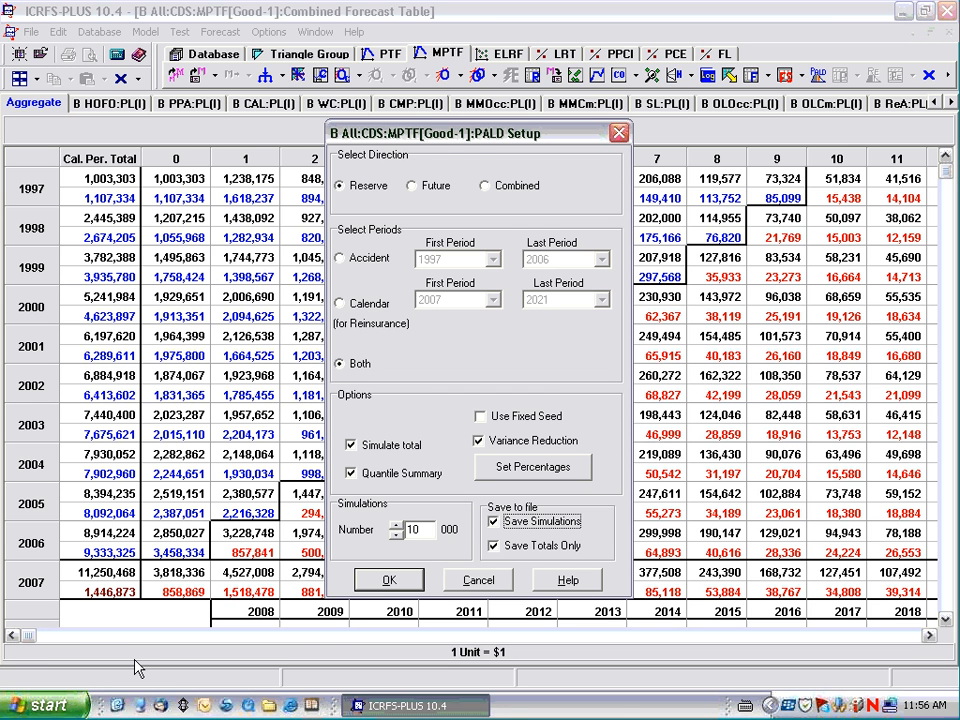
pyautogui.click(391, 582)
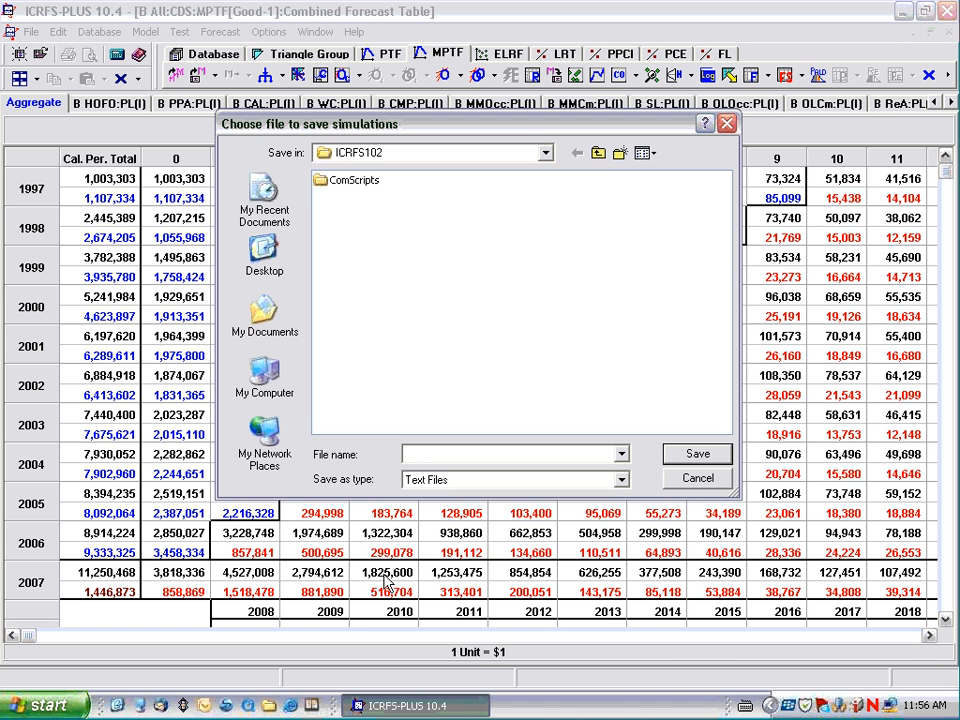
# - Choose the Test folder inside ICRFS Anlayses on the D: drive as the save location for the simulations
pyautogui.click(597, 154)
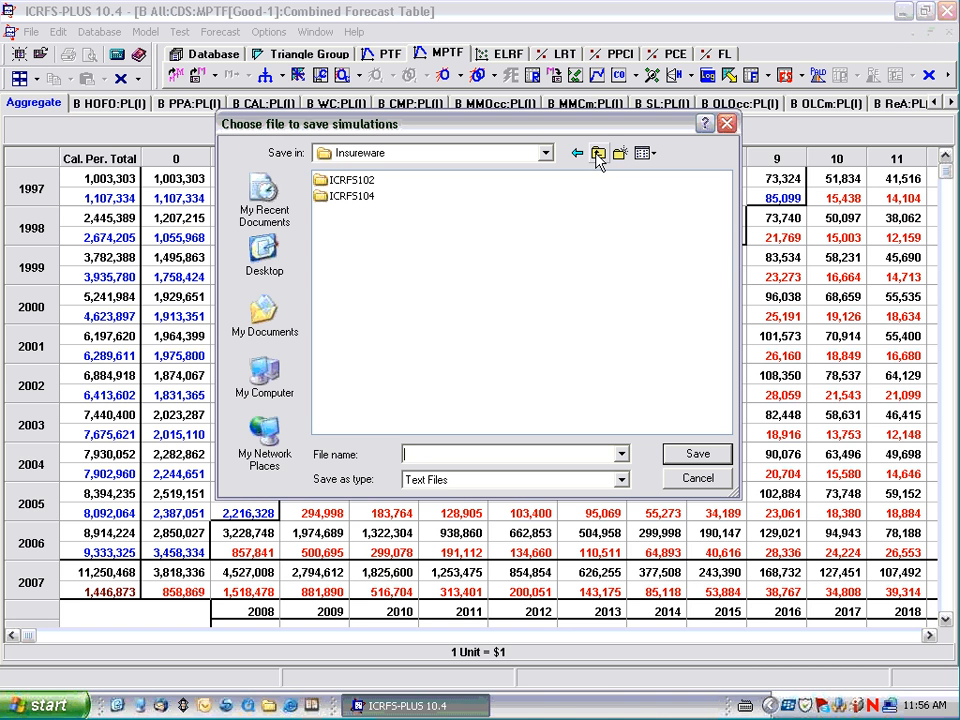
pyautogui.click(597, 154)
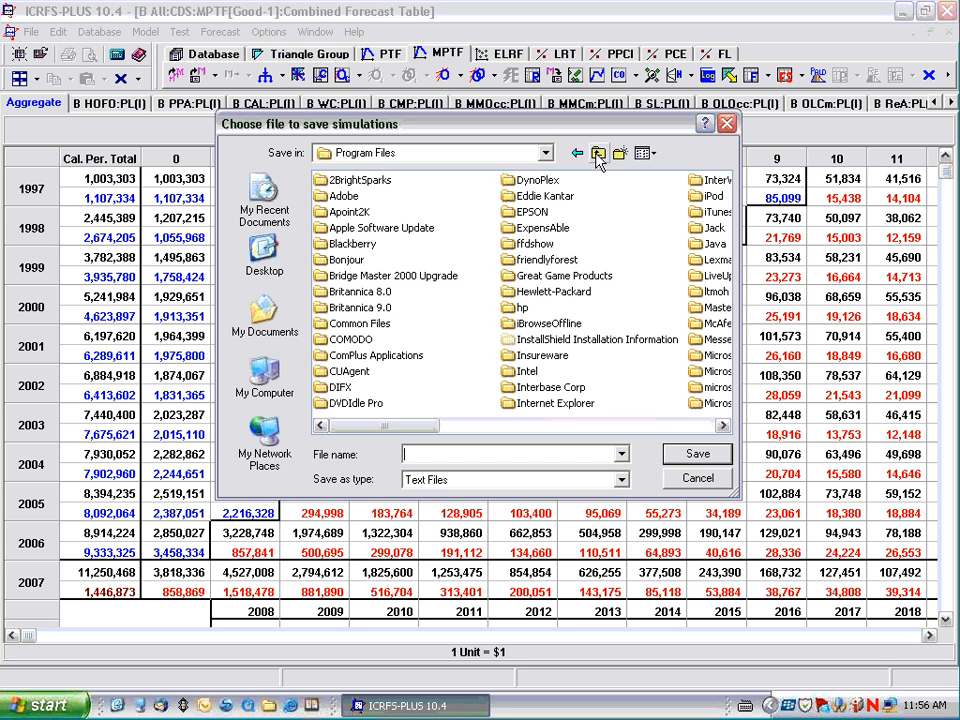
pyautogui.click(597, 154)
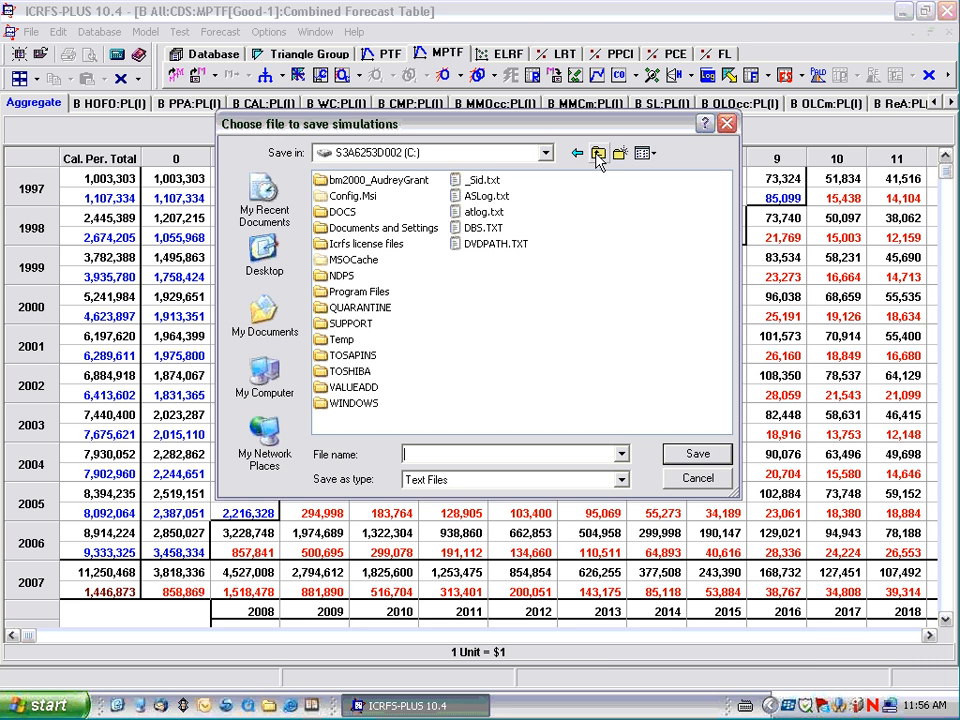
pyautogui.click(597, 154)
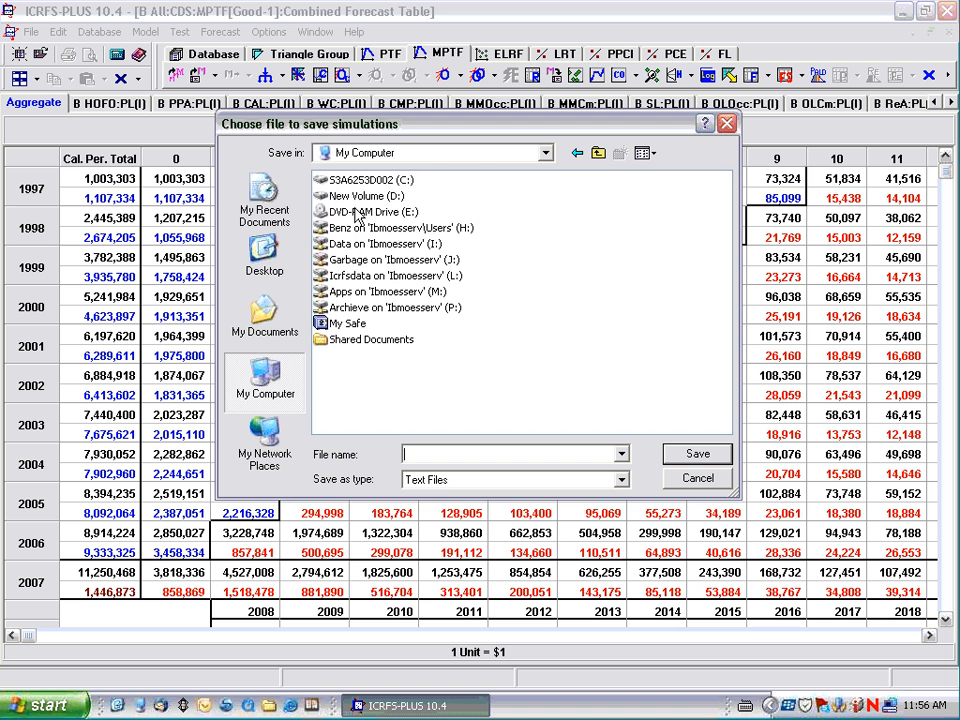
pyautogui.doubleClick(362, 196)
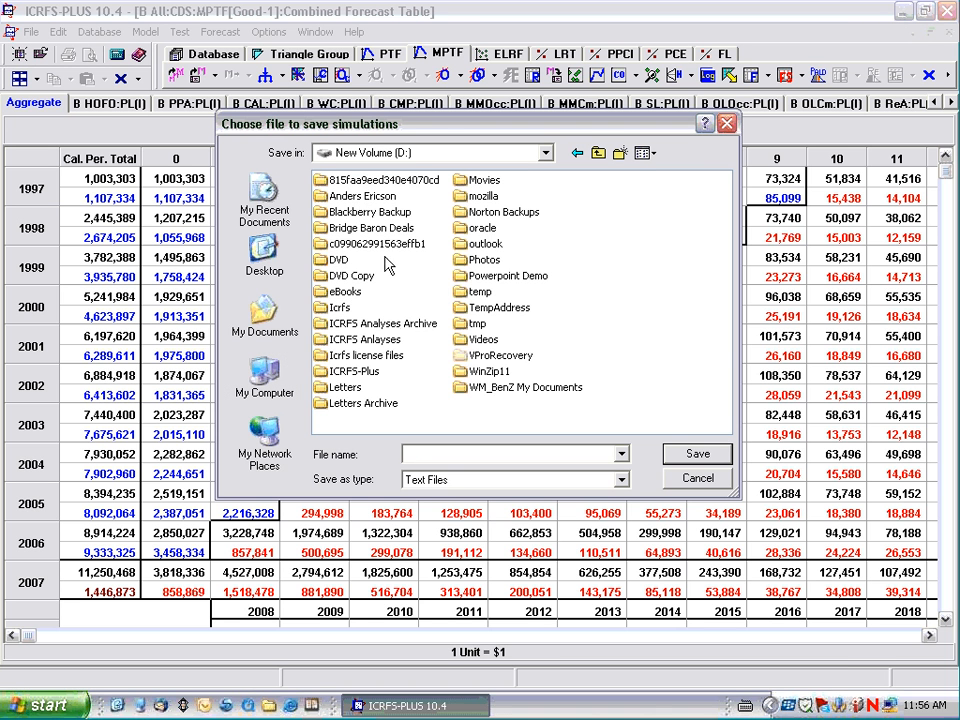
pyautogui.doubleClick(365, 339)
pyautogui.click(645, 372)
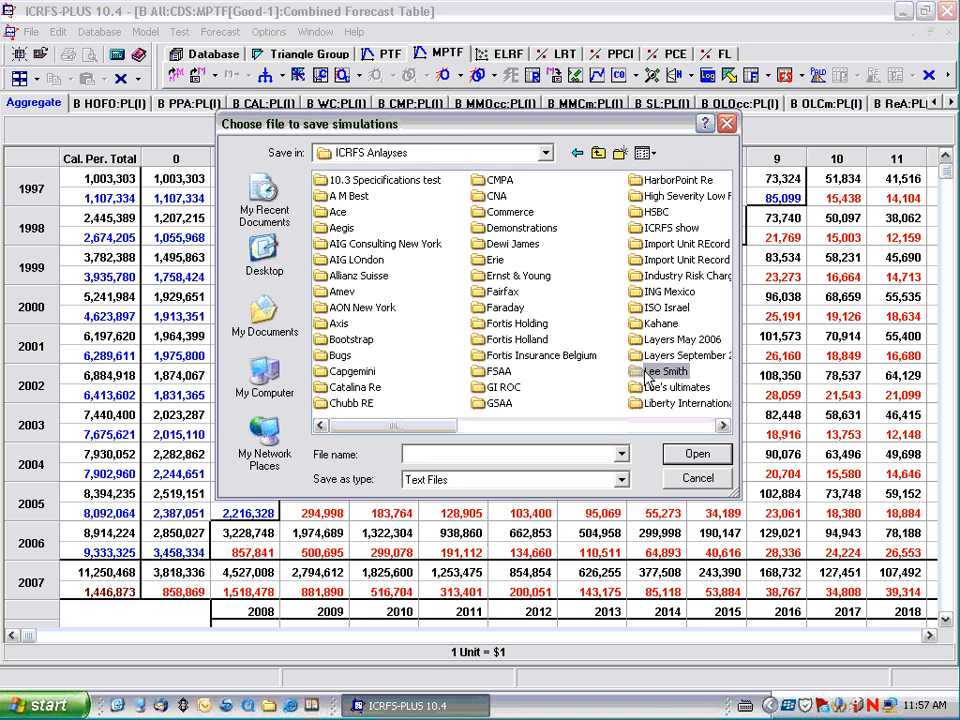
pyautogui.press('t')
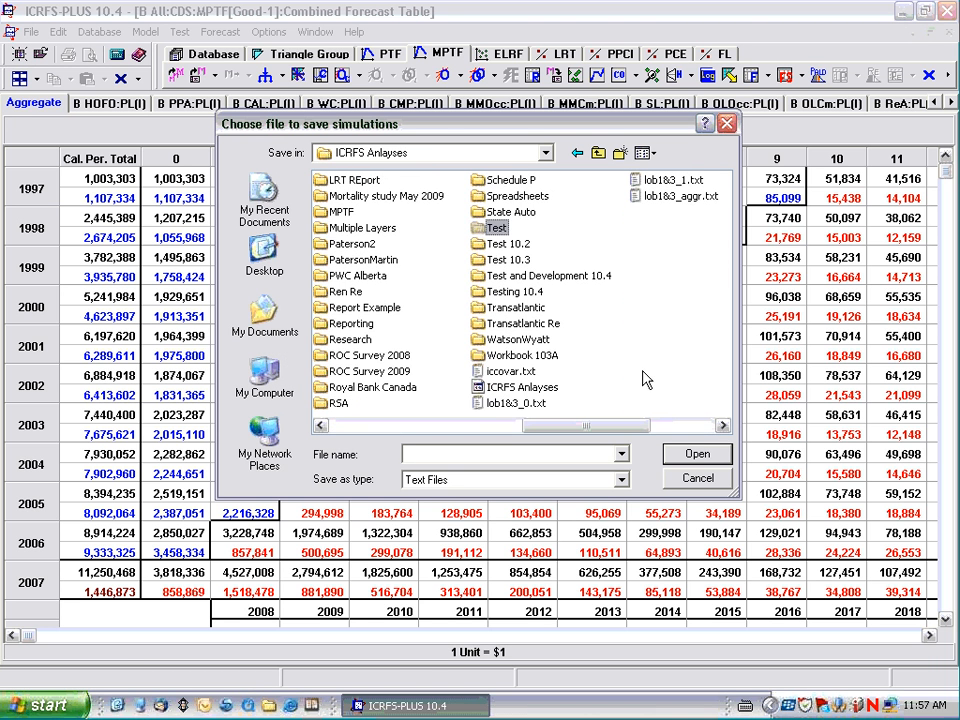
pyautogui.doubleClick(492, 228)
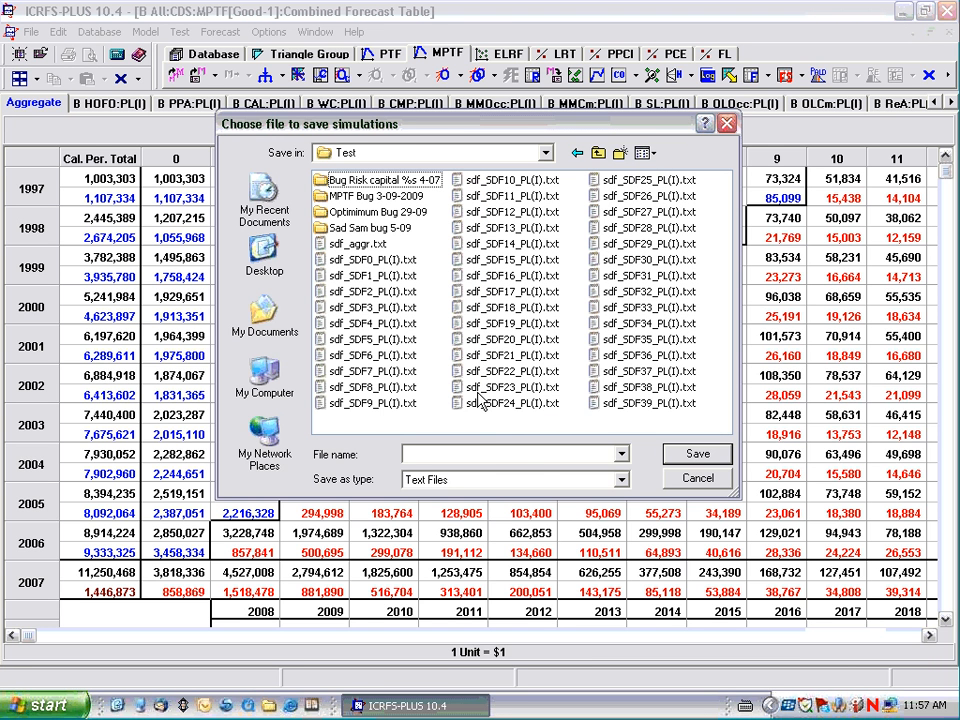
# - Name the simulation text file Company B and save it to run the reserve simulations
pyautogui.click(445, 452)
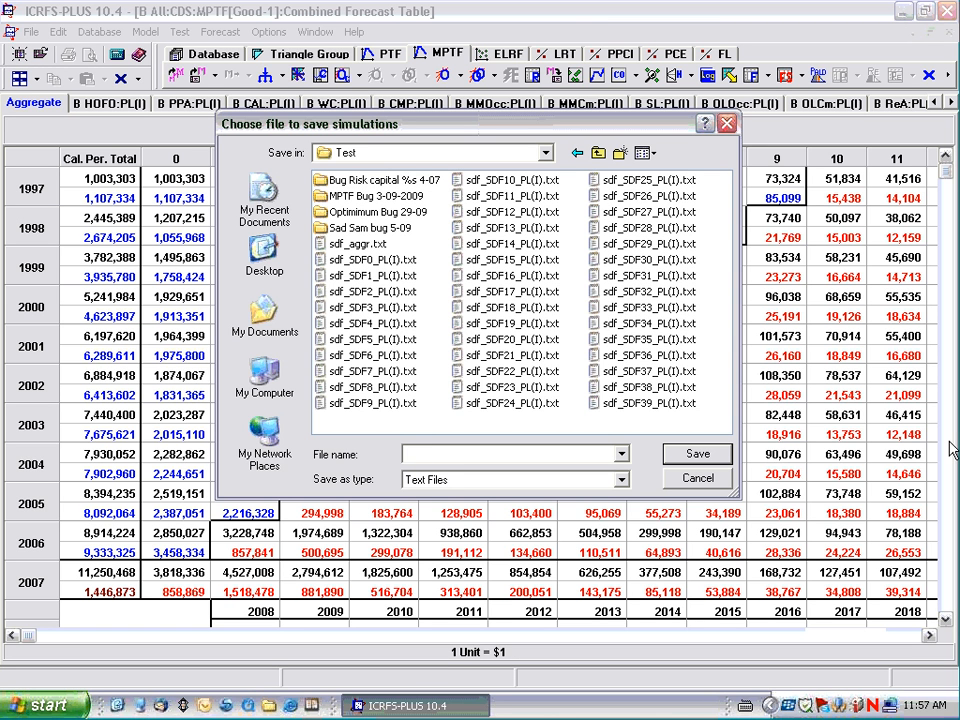
pyautogui.write('Company B')
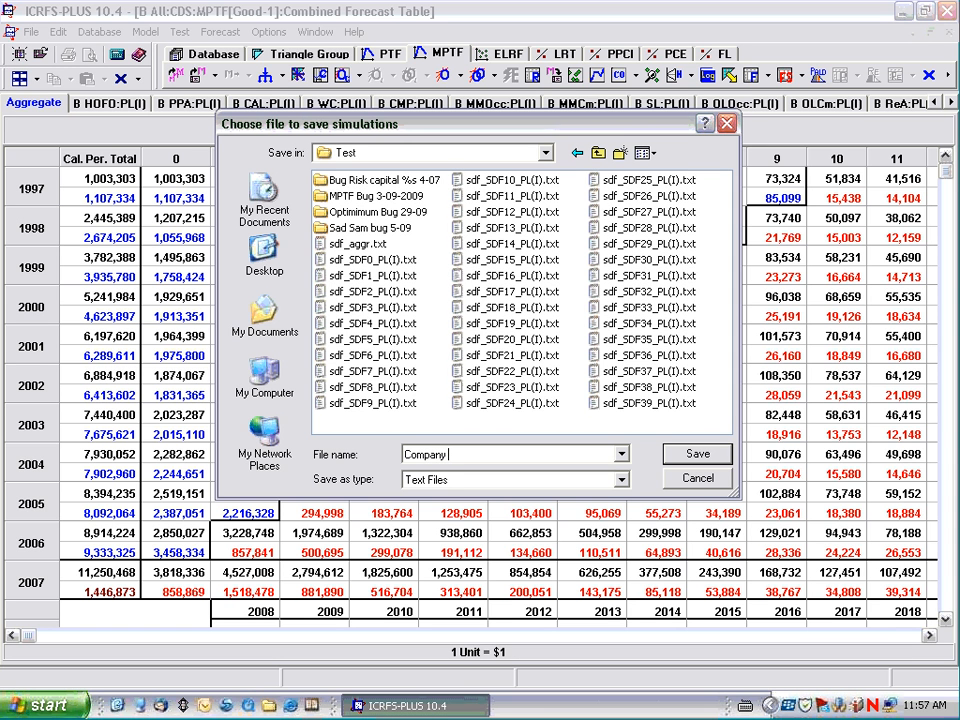
pyautogui.click(700, 456)
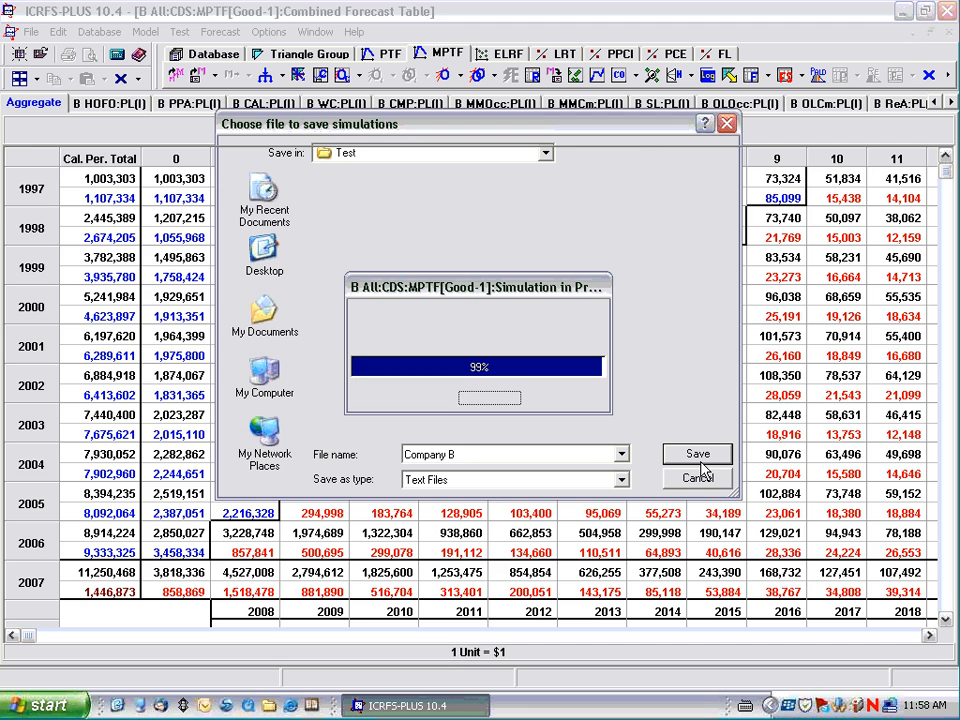
pyautogui.click(699, 460)
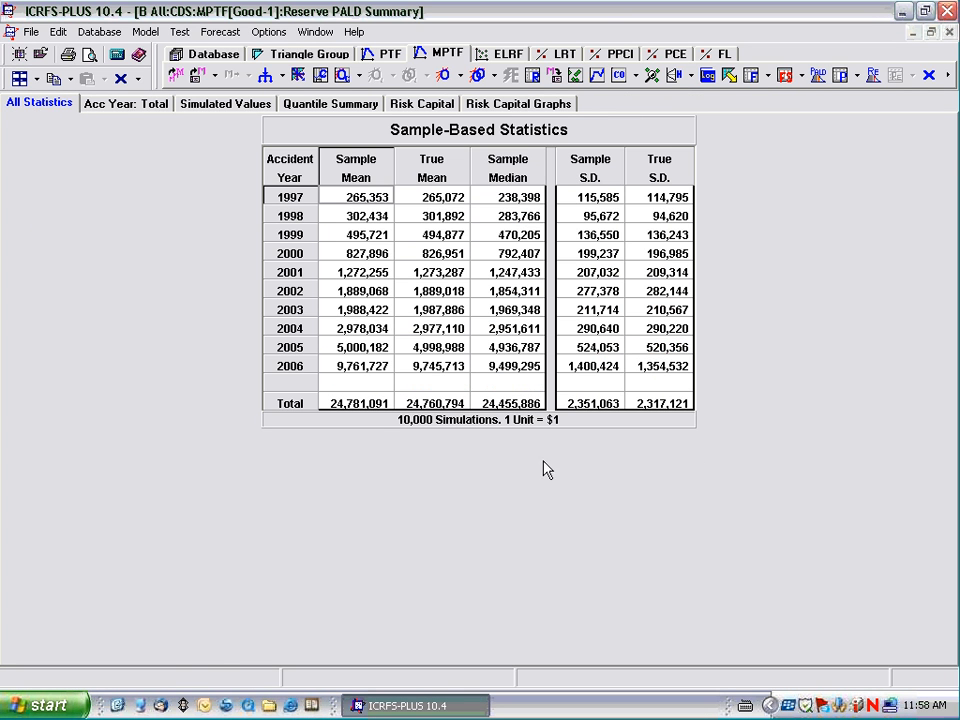
# - Open the Test folder from the desktop and check the saved Company B simulation files
pyautogui.click(117, 708)
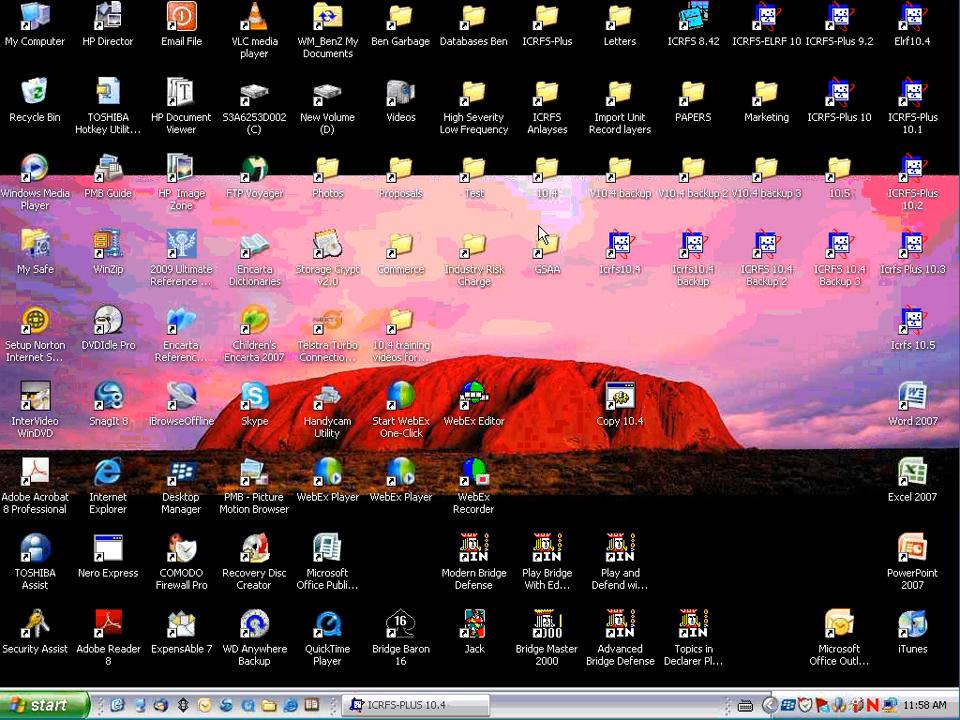
pyautogui.doubleClick(478, 182)
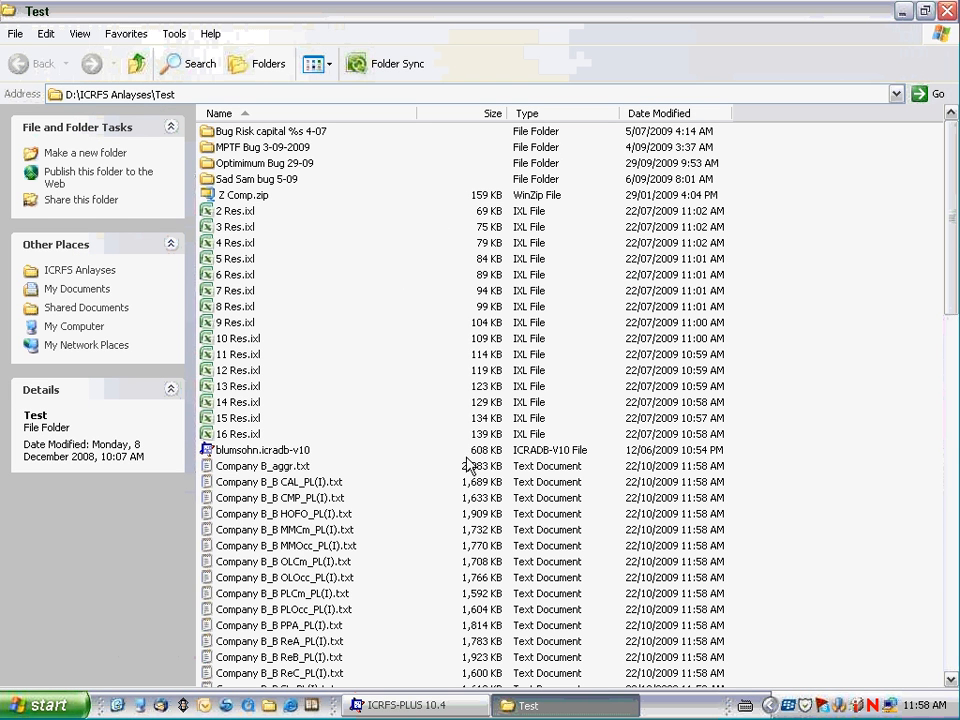
pyautogui.click(226, 468)
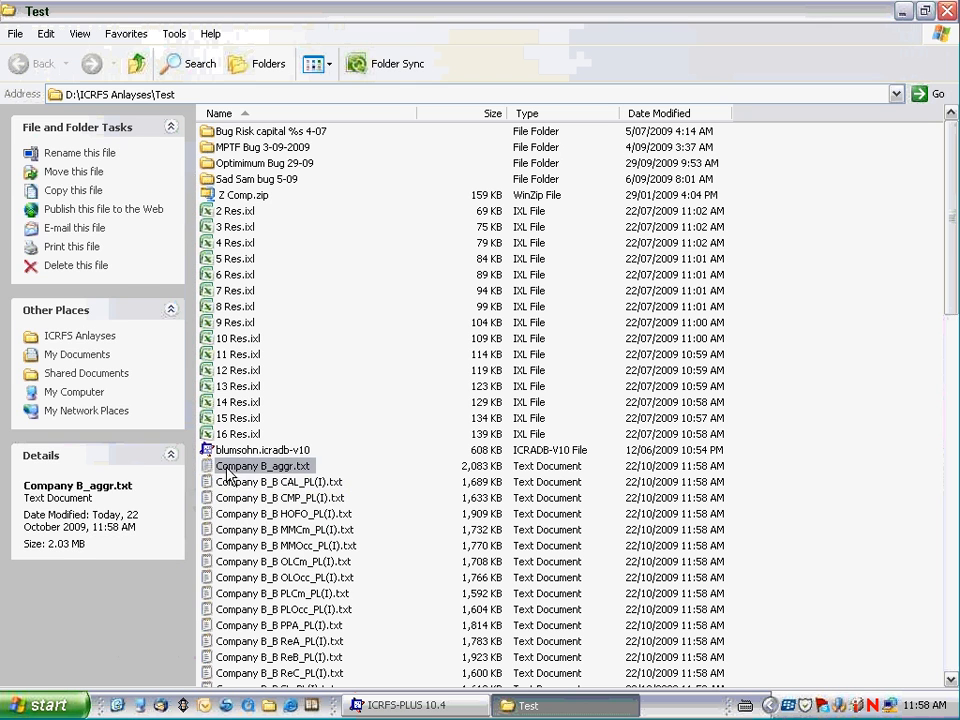
pyautogui.click(238, 484)
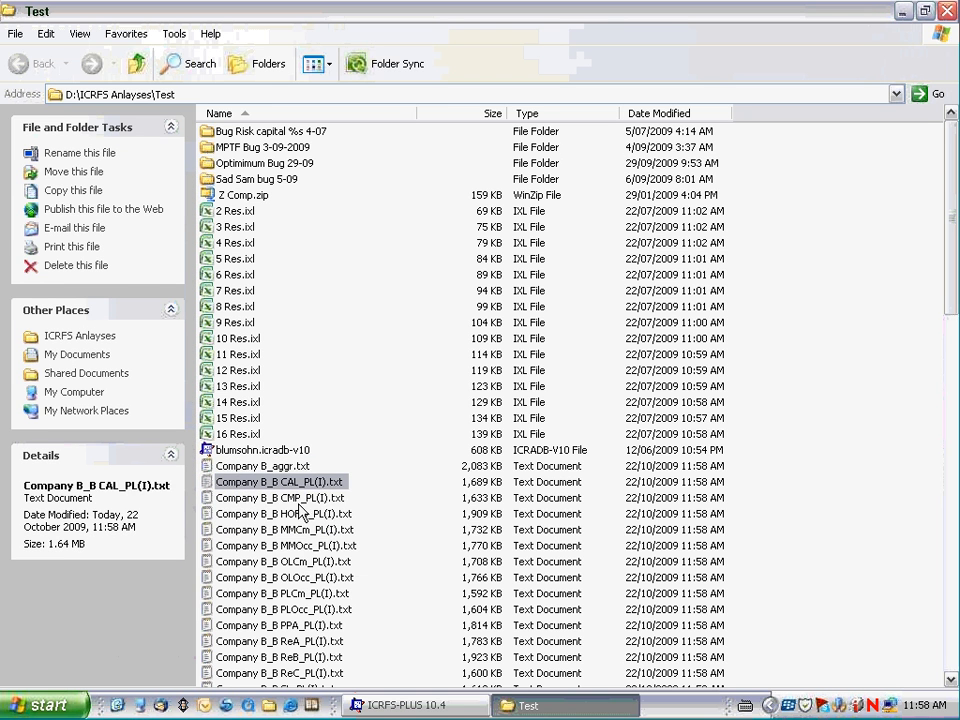
pyautogui.click(299, 500)
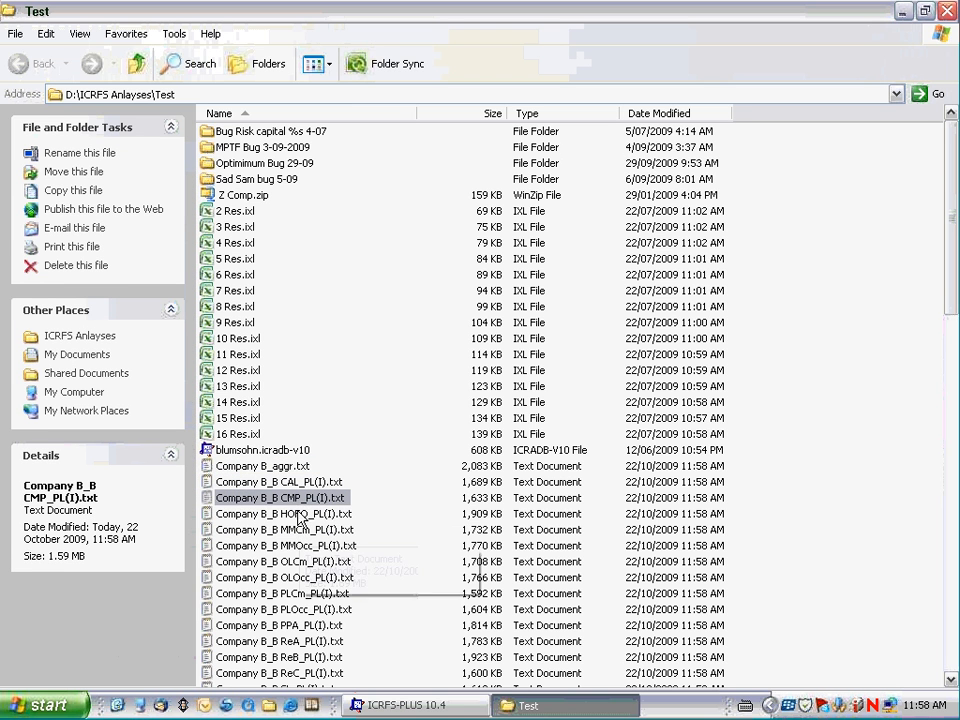
pyautogui.click(290, 514)
# - Open the aggregate simulation file Company B_aggr.txt in Microsoft Excel
pyautogui.click(250, 470)
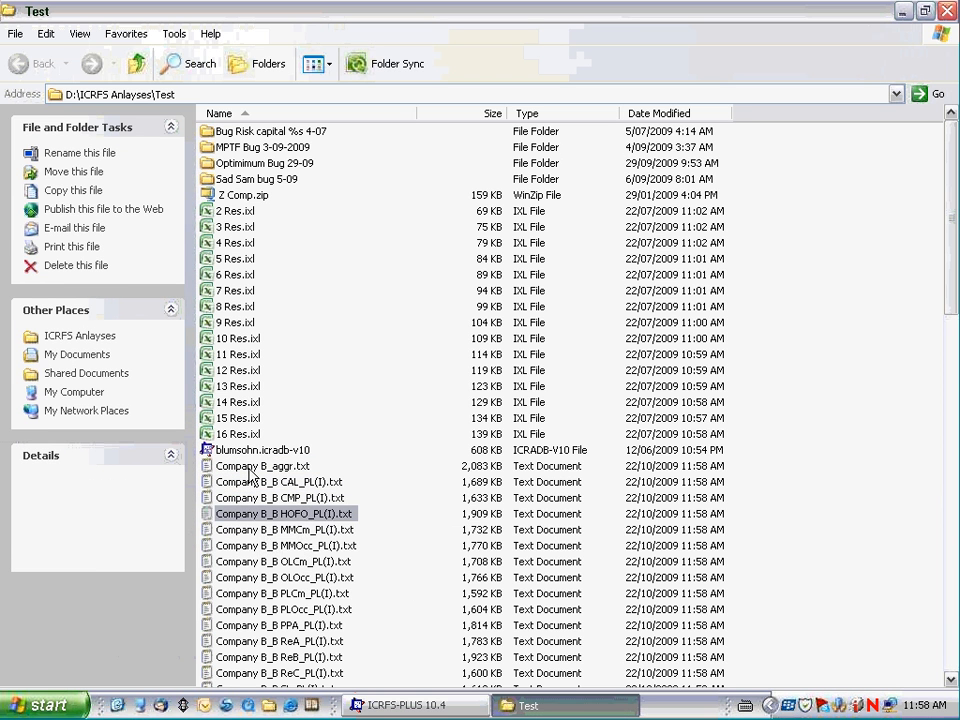
pyautogui.rightClick(249, 469)
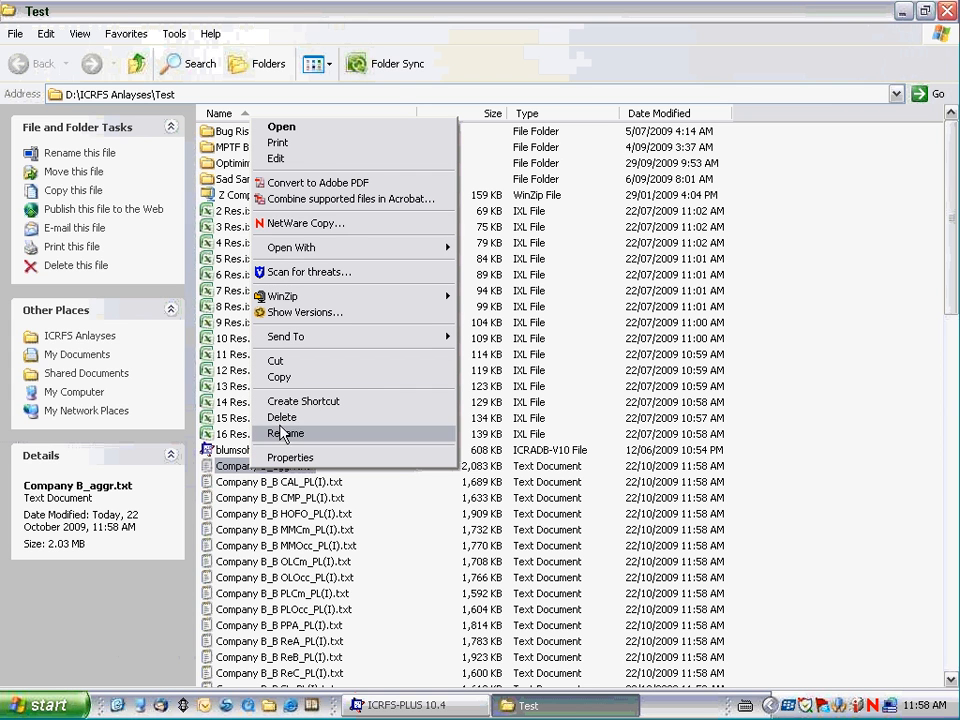
pyautogui.moveTo(300, 258)
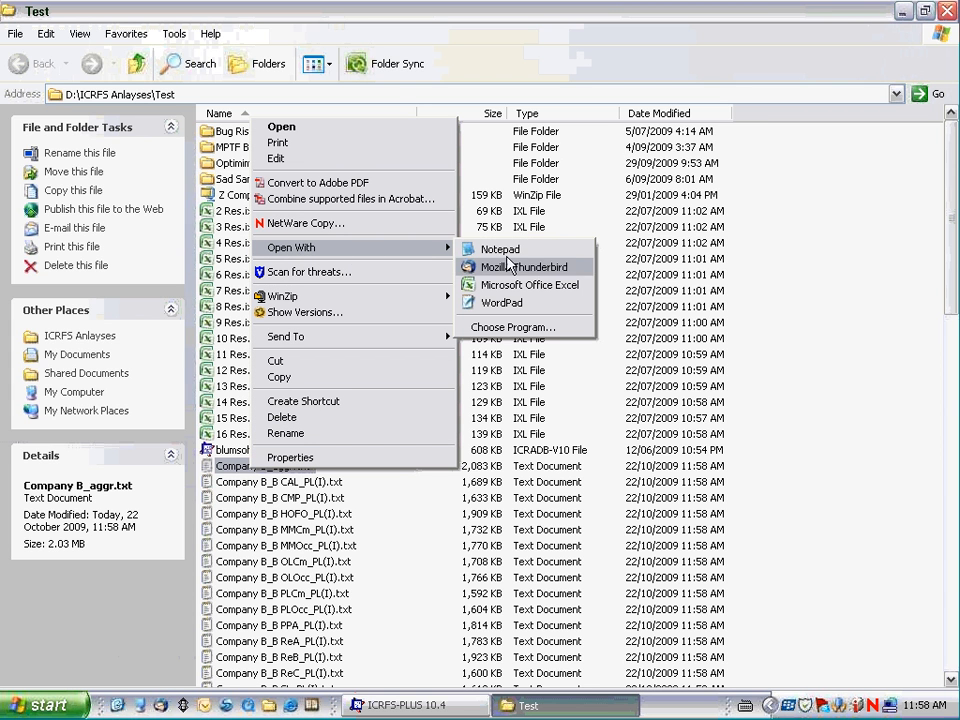
pyautogui.click(530, 285)
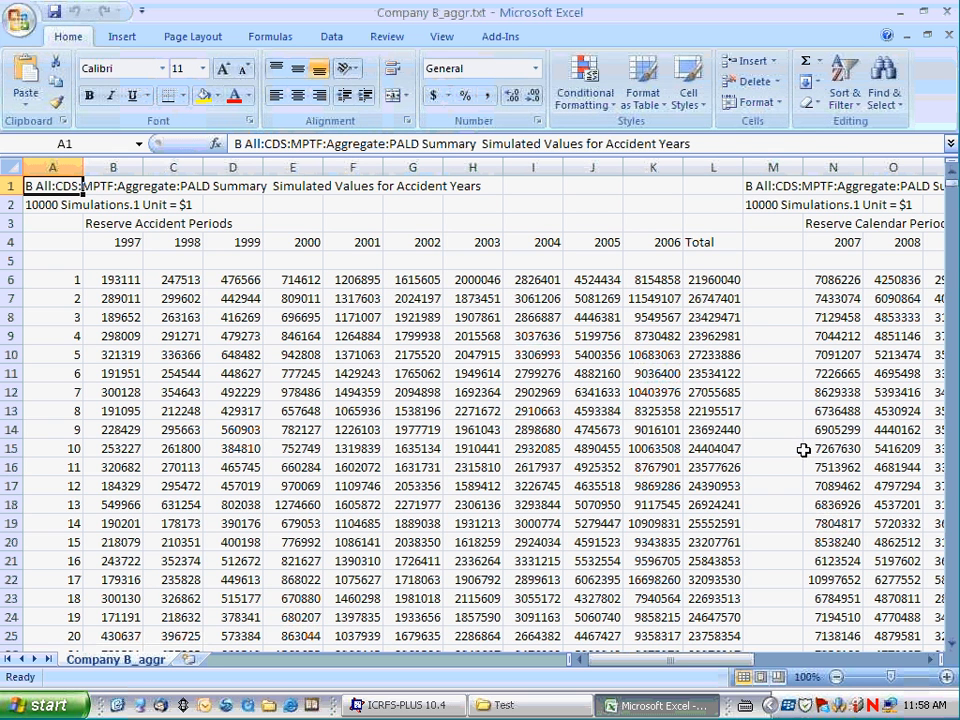
# - Switch back to ICRFS-PLUS and display the reserve risk capital graphs for VaR at 95%
pyautogui.click(408, 705)
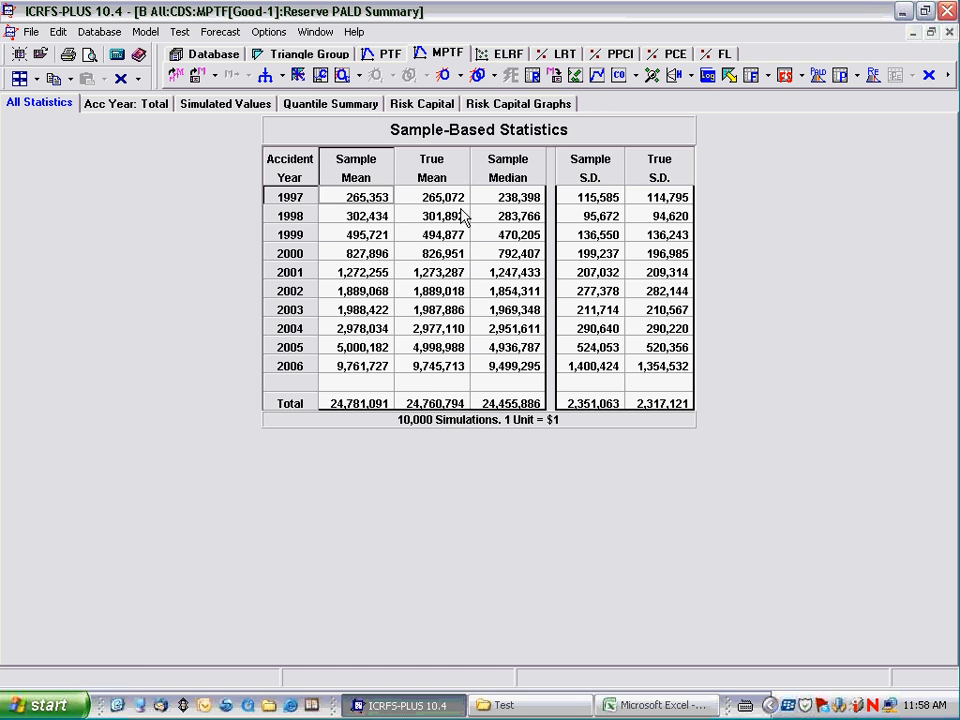
pyautogui.click(484, 108)
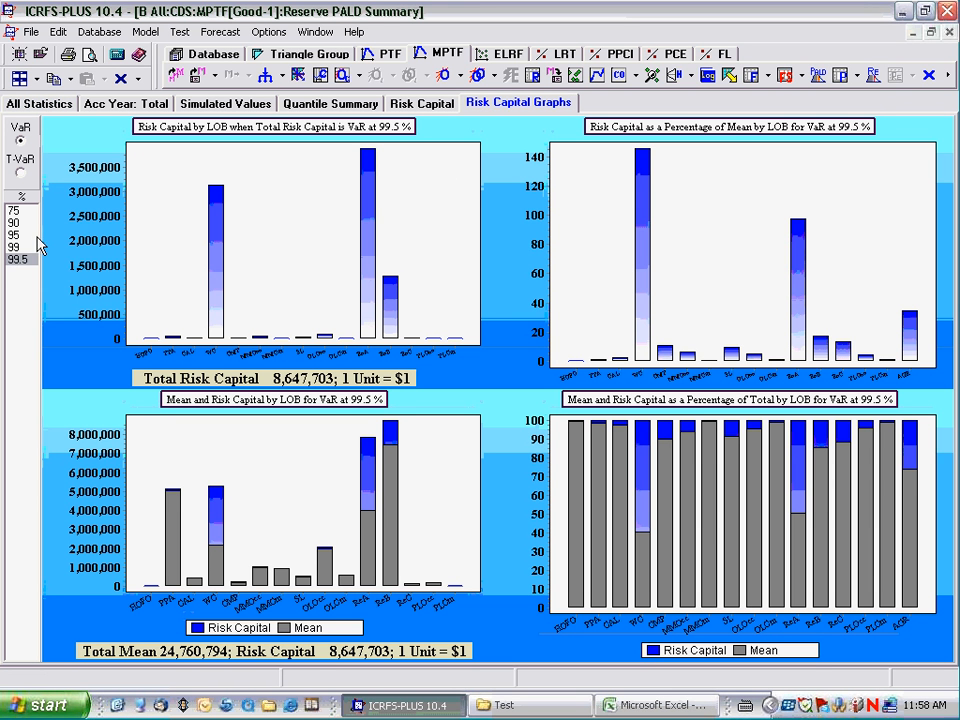
pyautogui.click(12, 236)
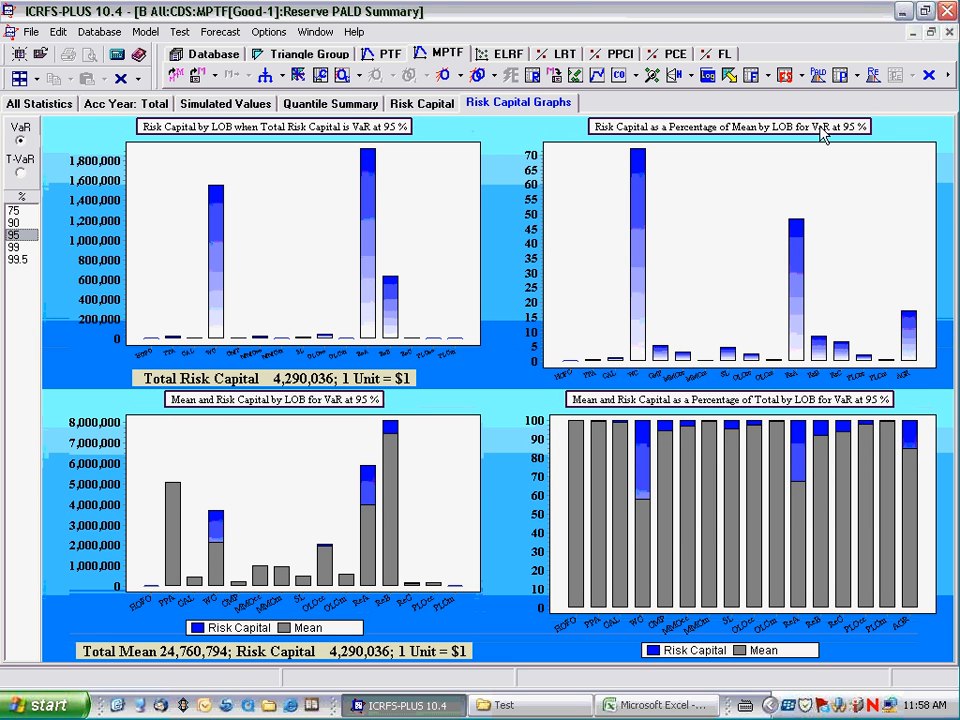
# - Run the reinsurance analysis with combined layers, limits M1 24.78109 and M2 27.13215, and 100% insurer and reinsurer proportions
pyautogui.click(870, 75)
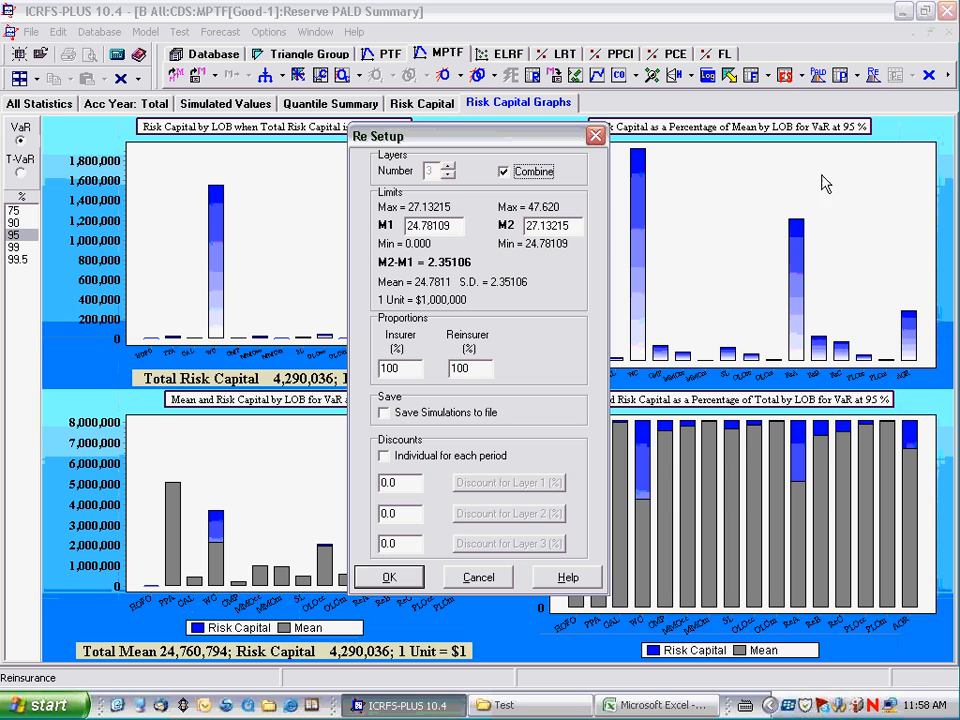
pyautogui.click(390, 578)
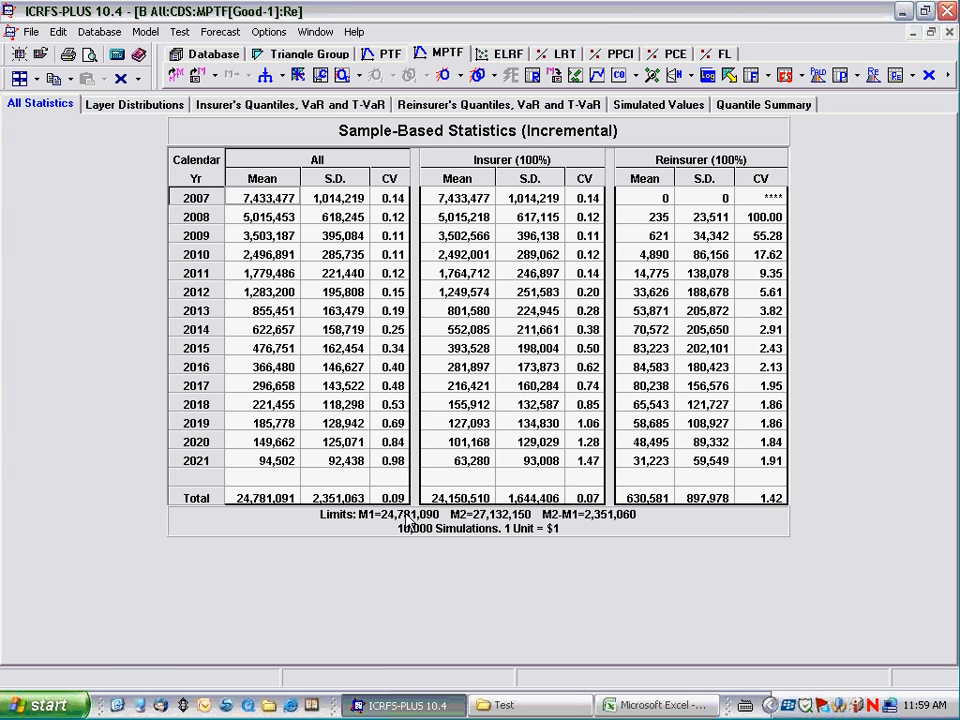
# - Check the total CVs in the reinsurance statistics and view the simulated values for the insurer and the reinsurer
pyautogui.click(389, 497)
pyautogui.click(579, 497)
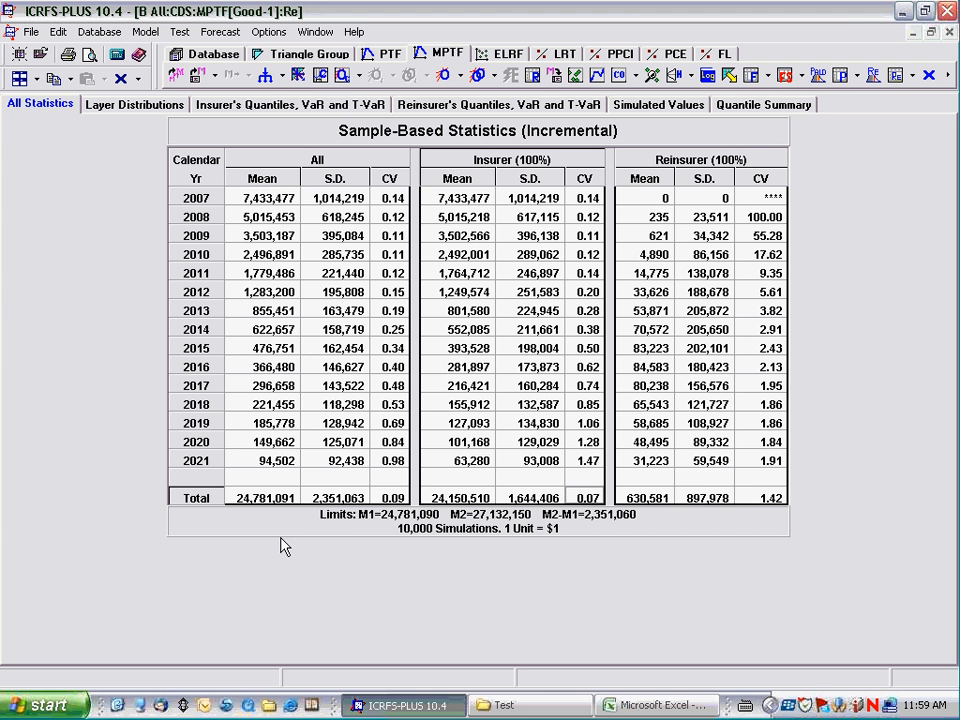
pyautogui.click(629, 106)
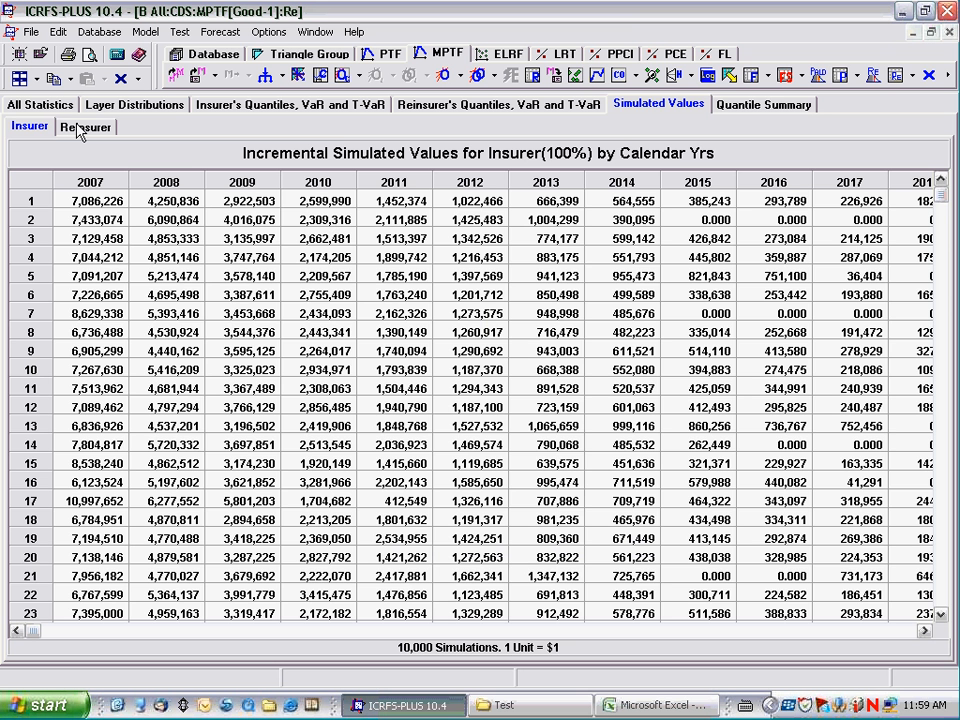
pyautogui.click(64, 124)
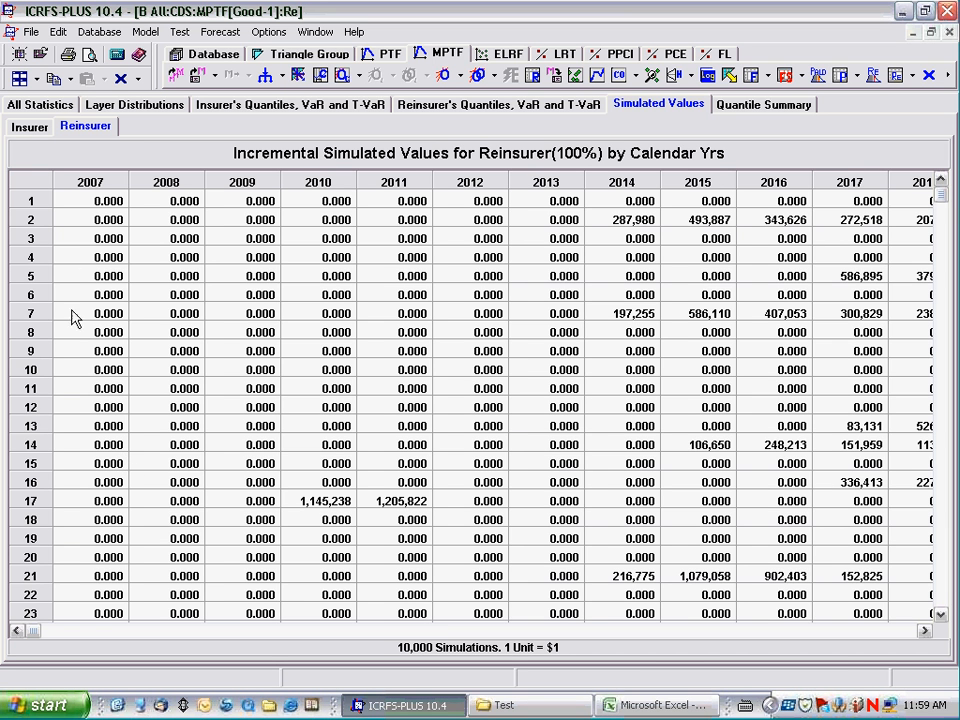
# - Start creating an Excel report from a saved report format and browse for the format file
pyautogui.click(32, 33)
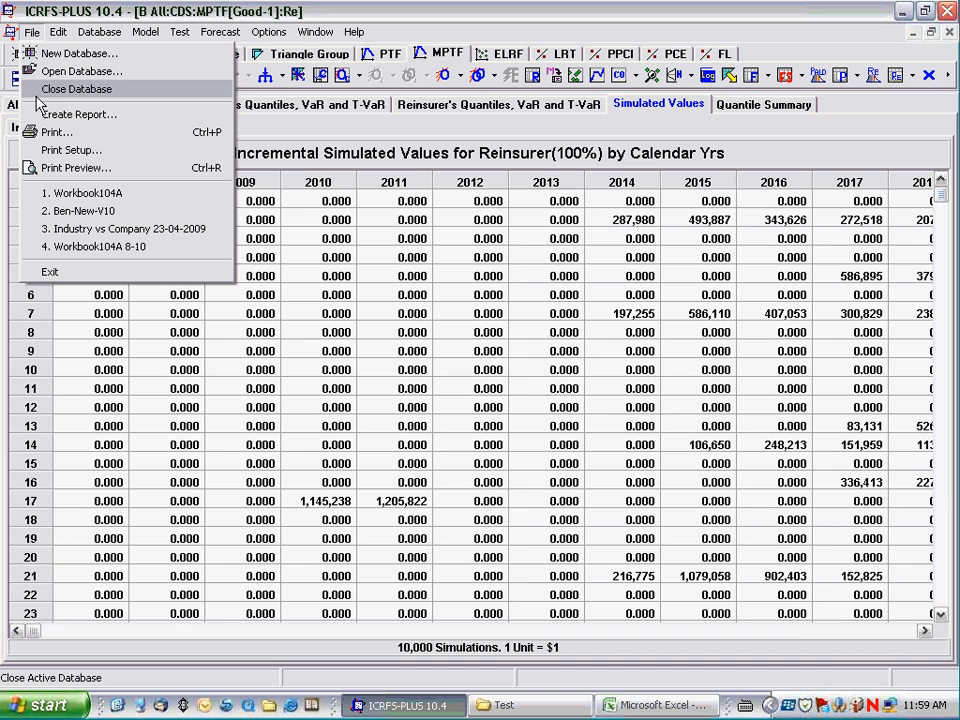
pyautogui.click(64, 116)
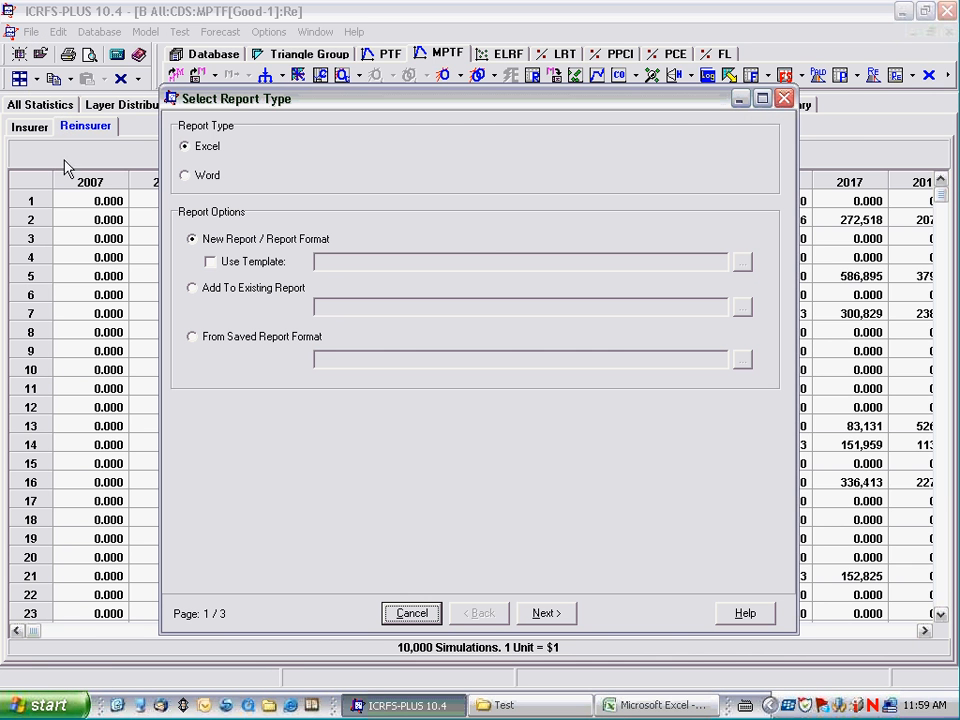
pyautogui.click(192, 338)
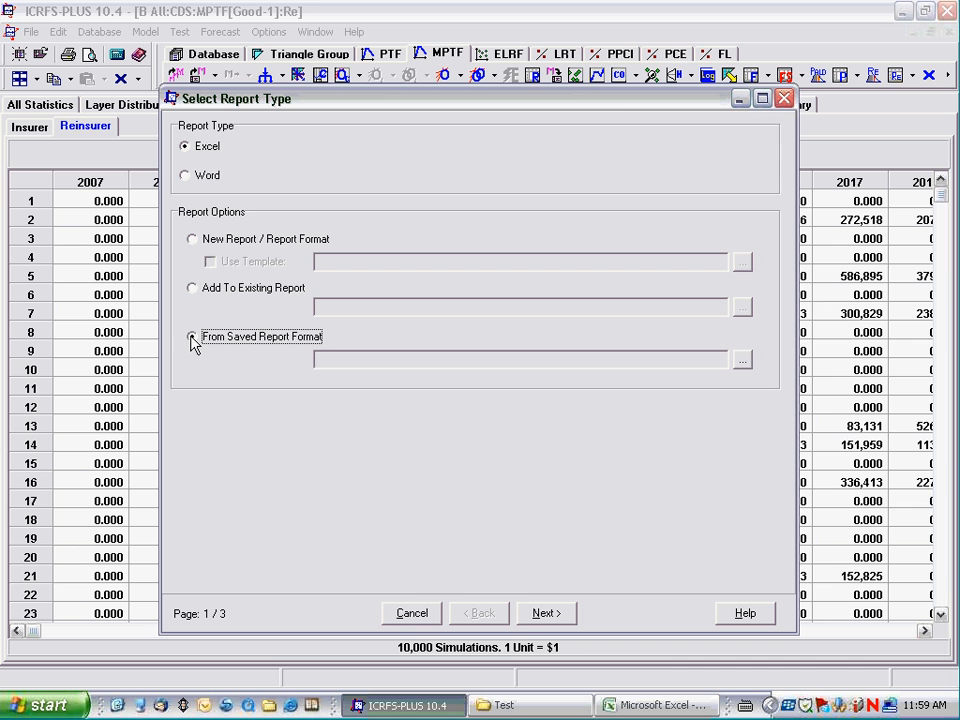
pyautogui.click(742, 362)
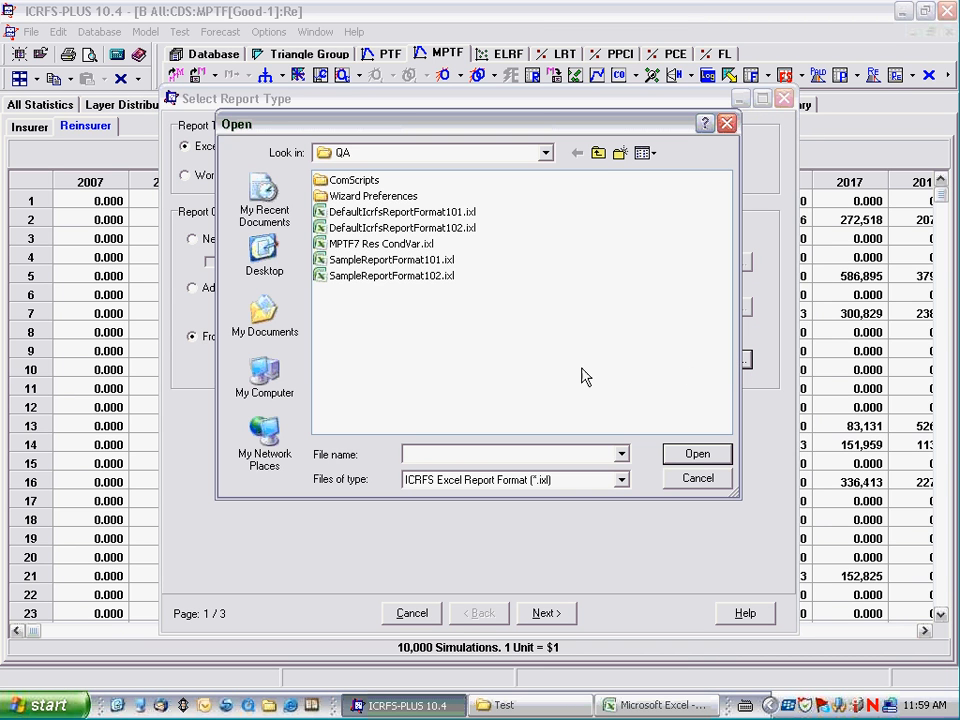
# - Choose the report format 15 Res.ixl from the ICRFS Anlayses\Industry Risk Charge folder on drive D
pyautogui.click(597, 153)
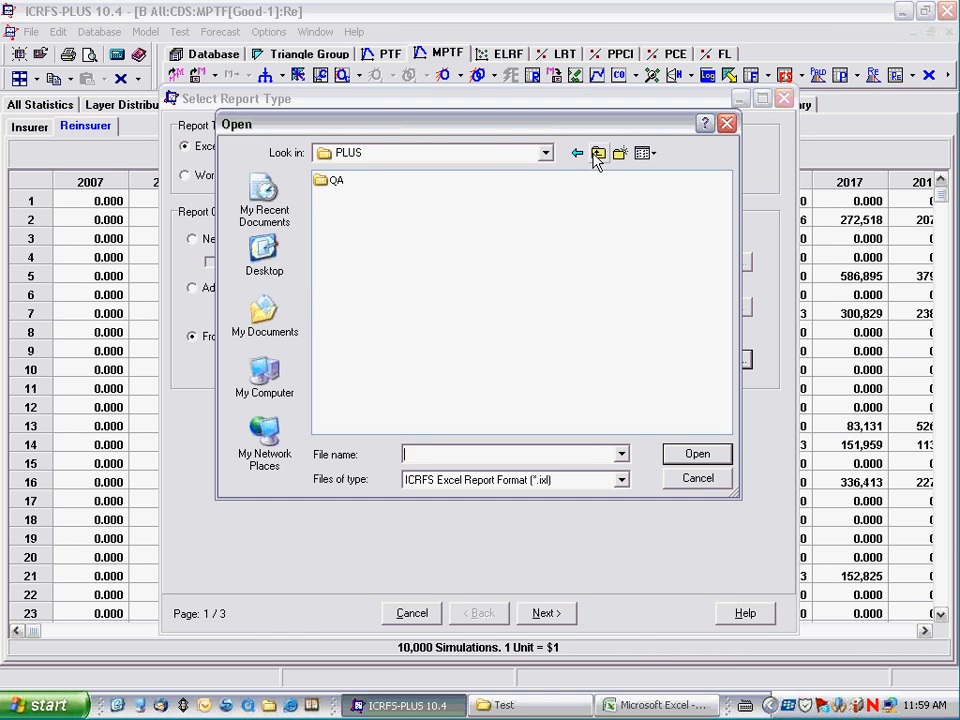
pyautogui.click(597, 153)
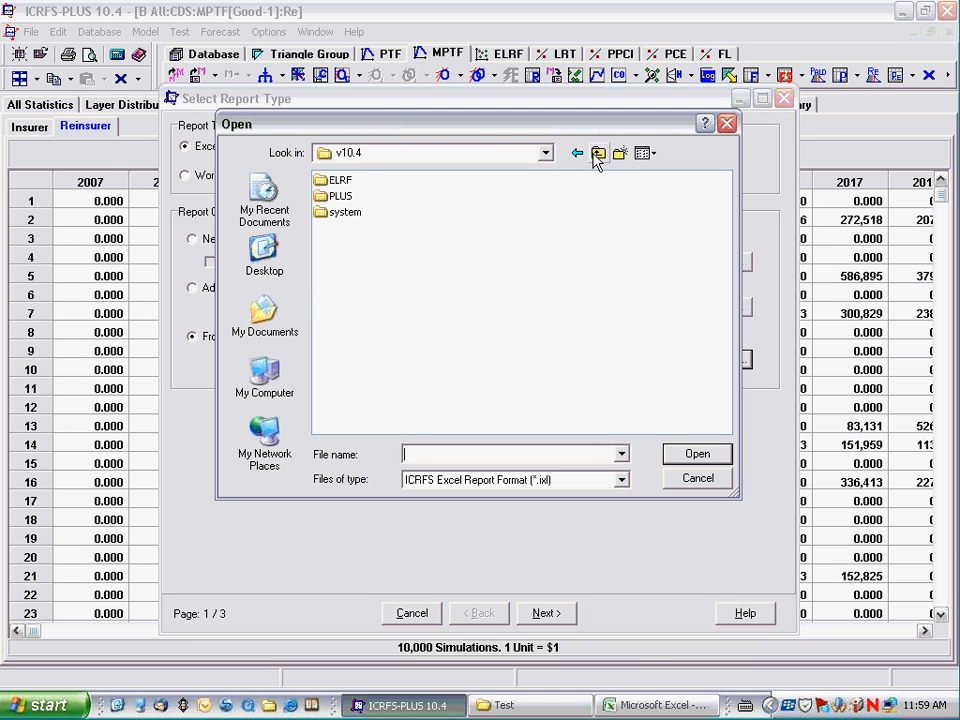
pyautogui.click(597, 153)
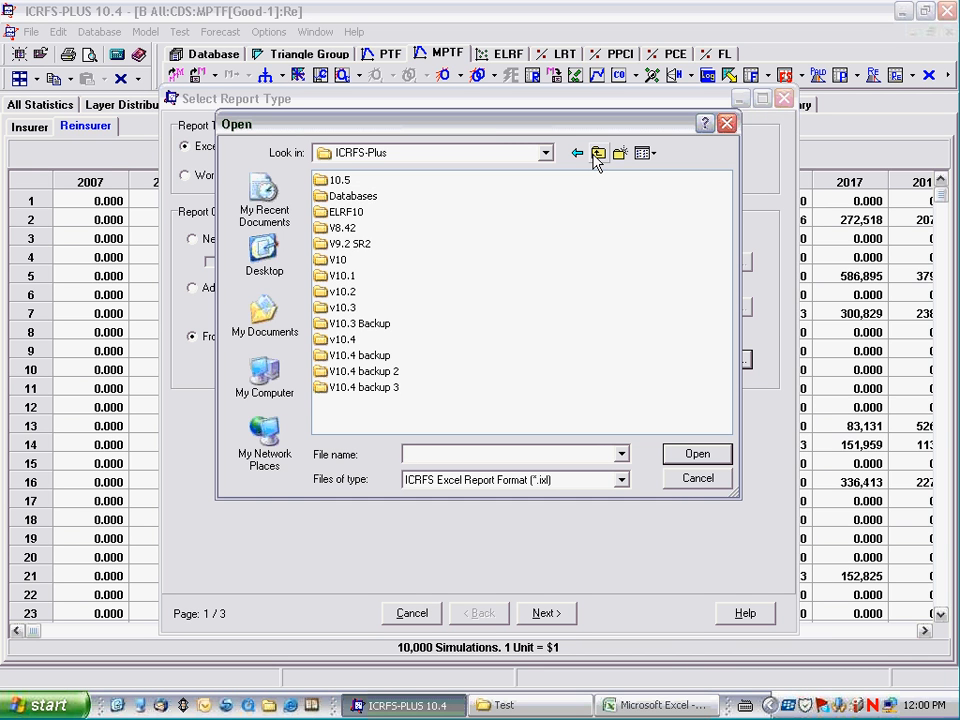
pyautogui.click(597, 153)
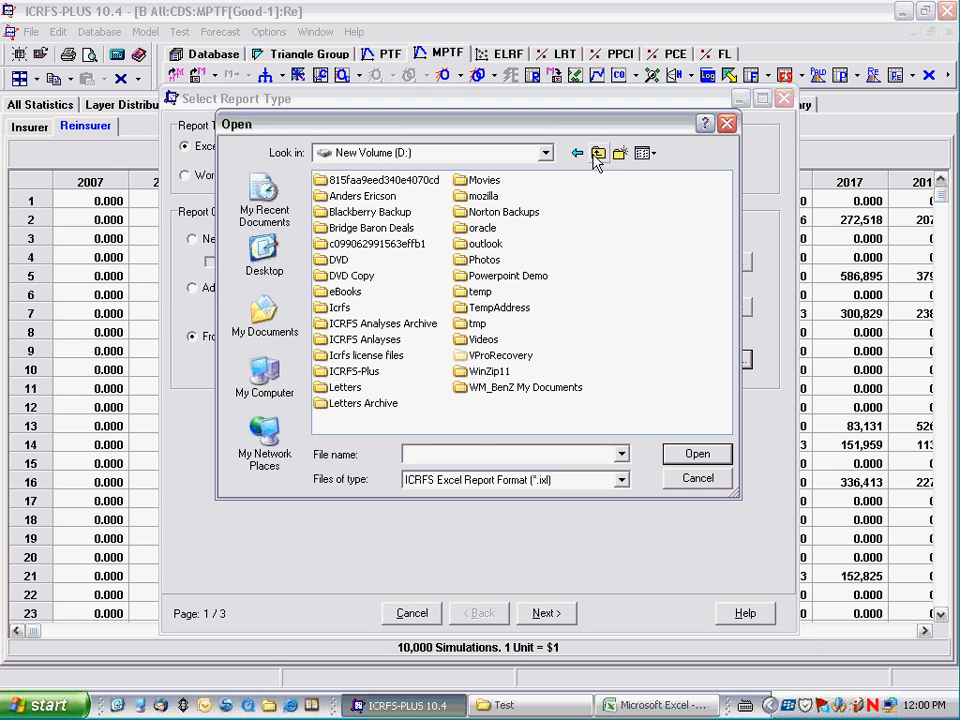
pyautogui.doubleClick(365, 339)
pyautogui.click(640, 324)
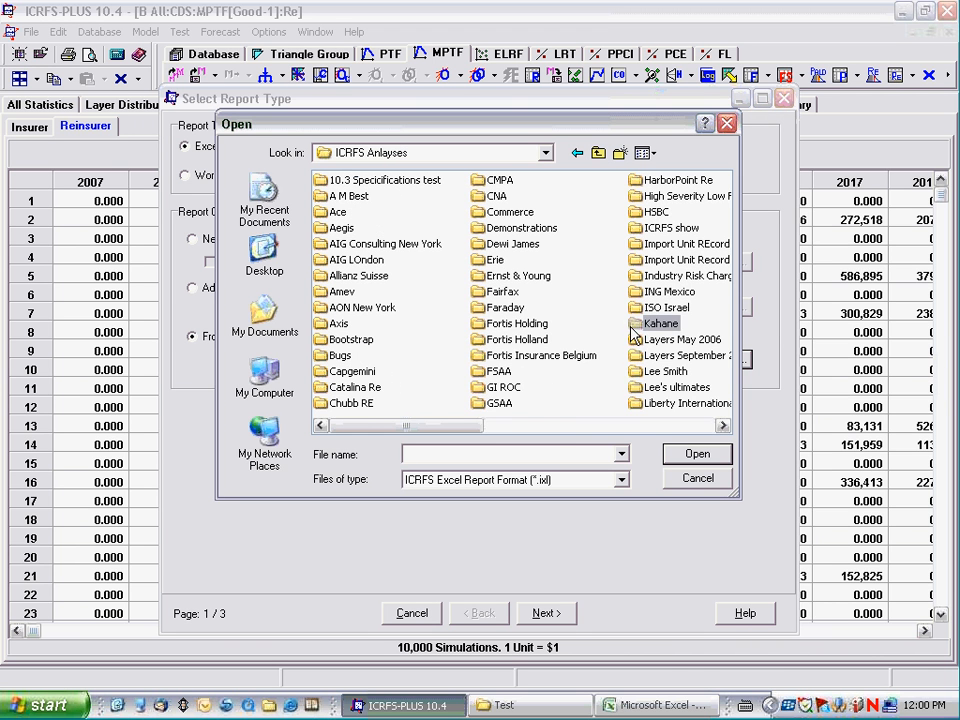
pyautogui.press('End')
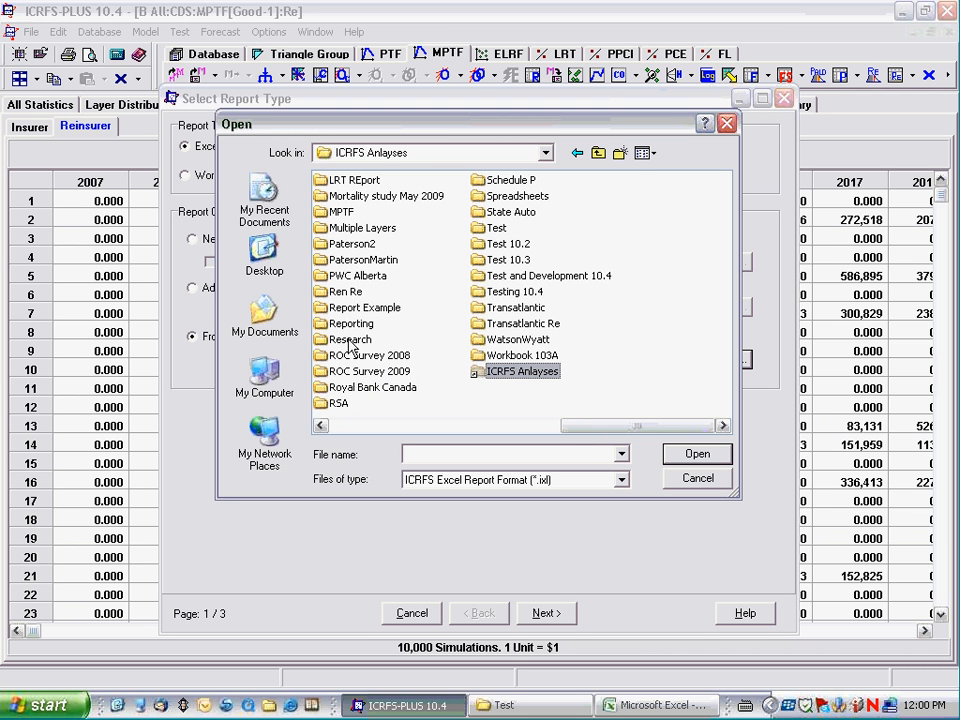
pyautogui.click(321, 427)
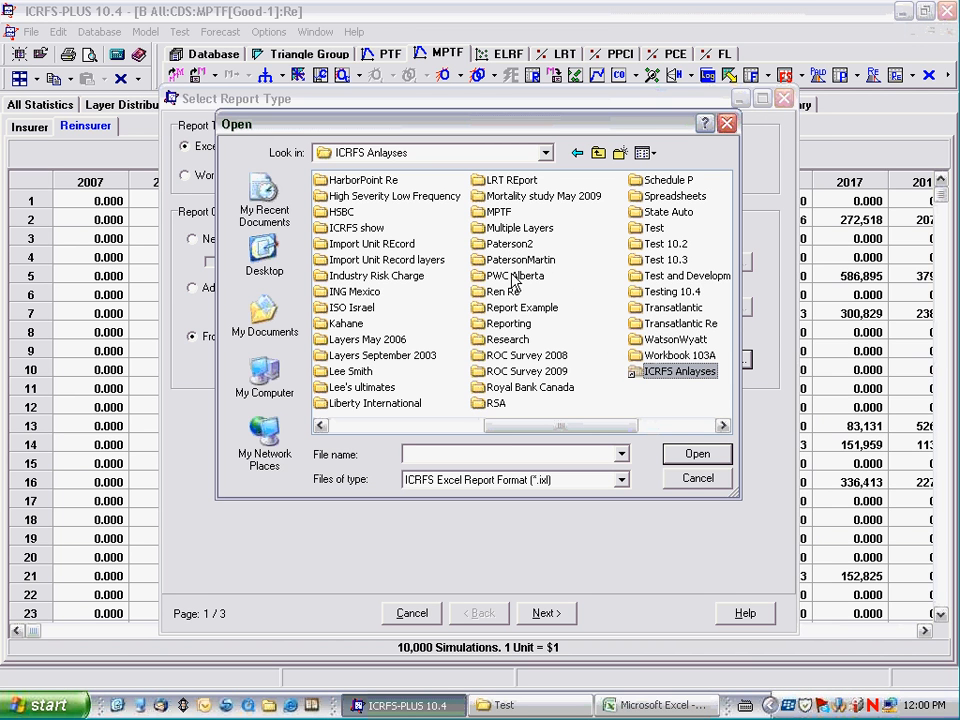
pyautogui.doubleClick(366, 281)
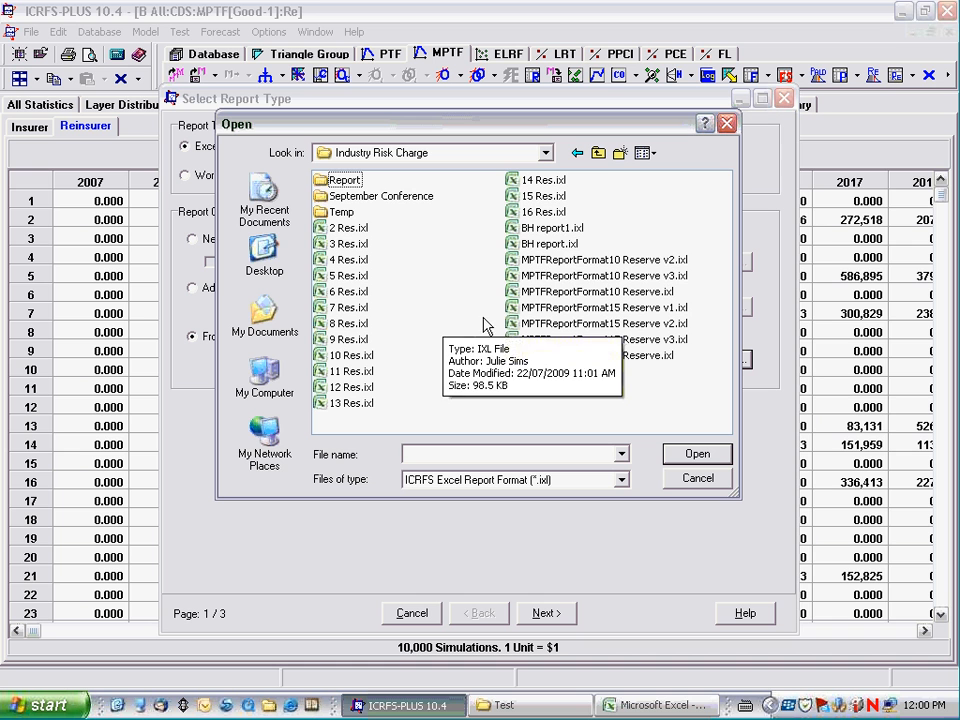
pyautogui.click(545, 196)
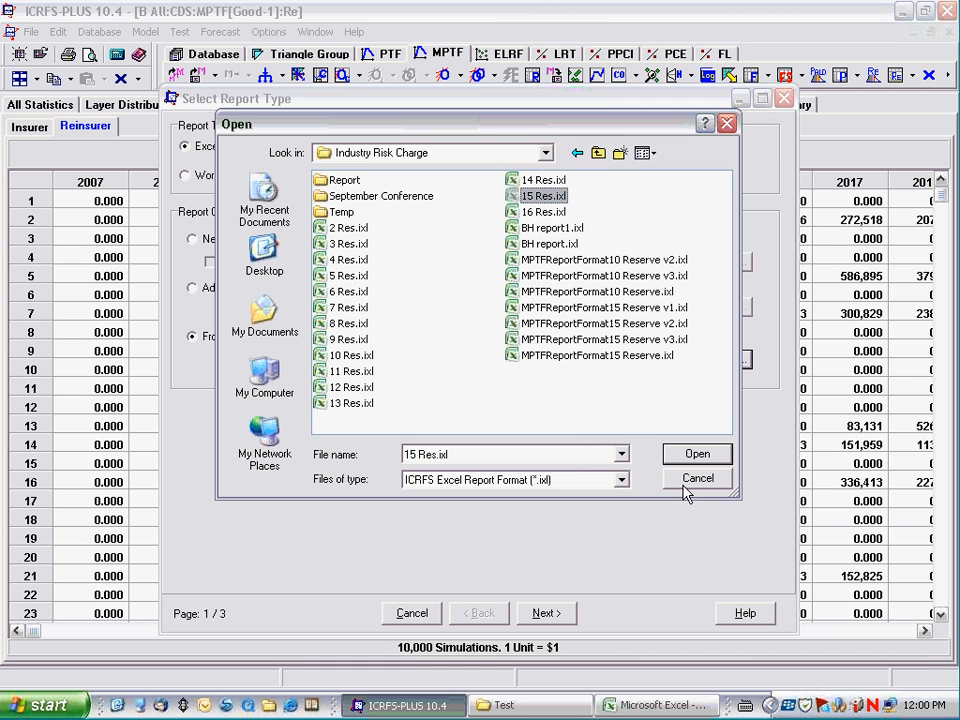
pyautogui.click(688, 456)
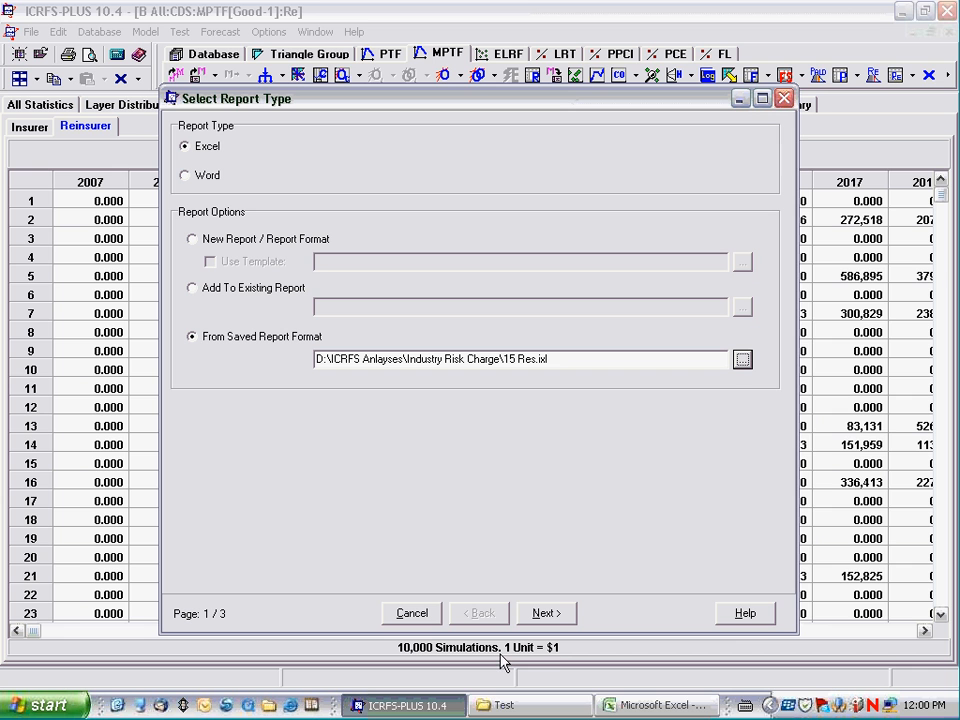
# - Continue to the report creation options and map the generic model MPTF[m1] to B All:CDS:MPTF[Good-1]
pyautogui.click(544, 615)
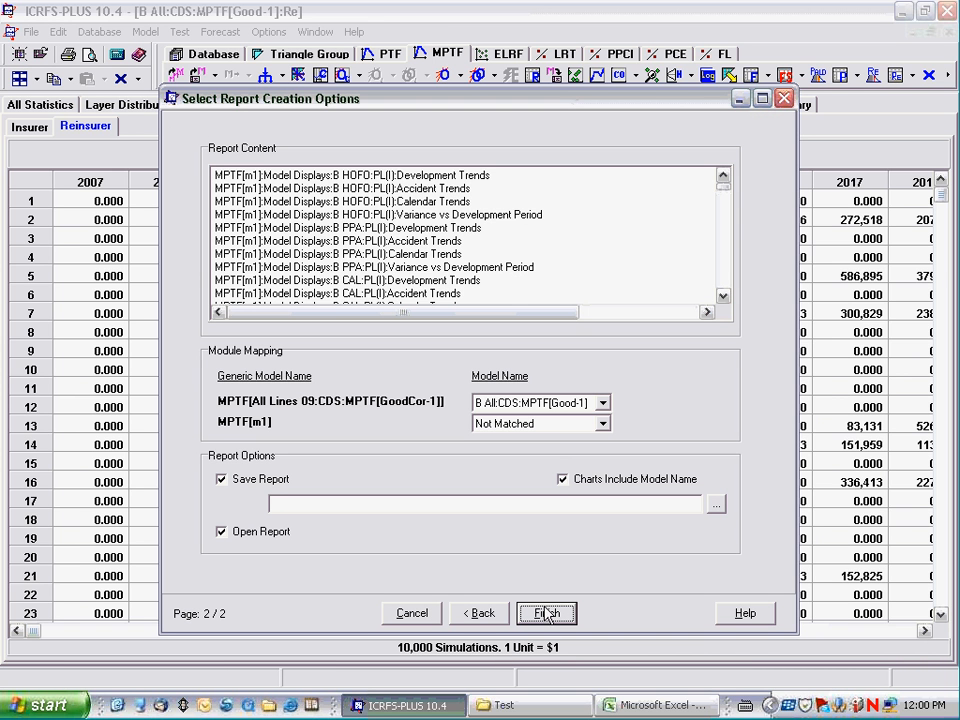
pyautogui.click(602, 424)
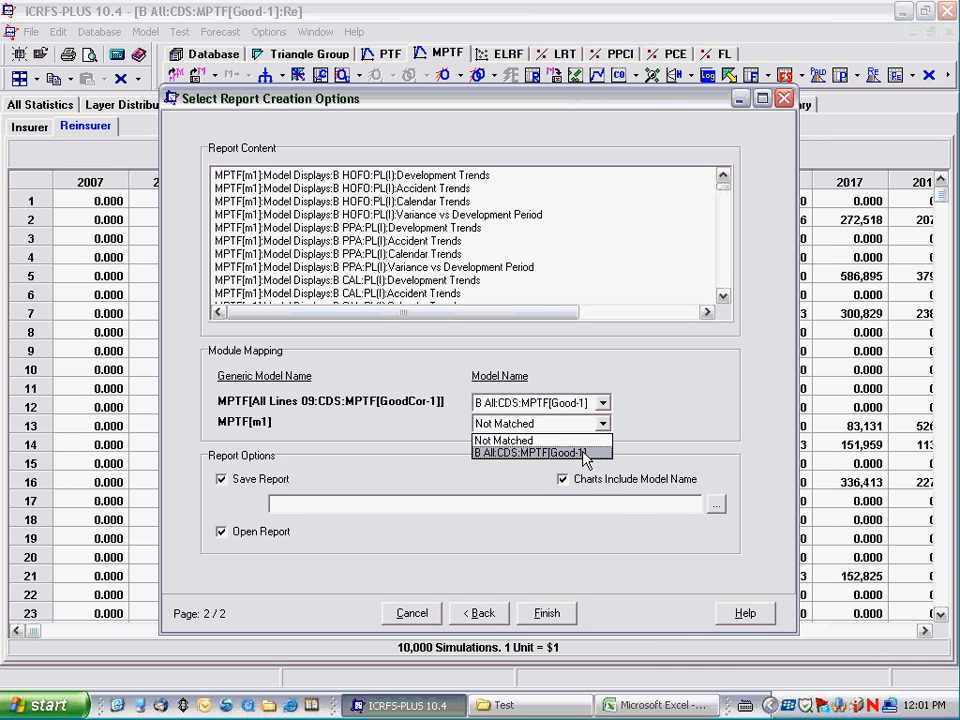
pyautogui.click(588, 454)
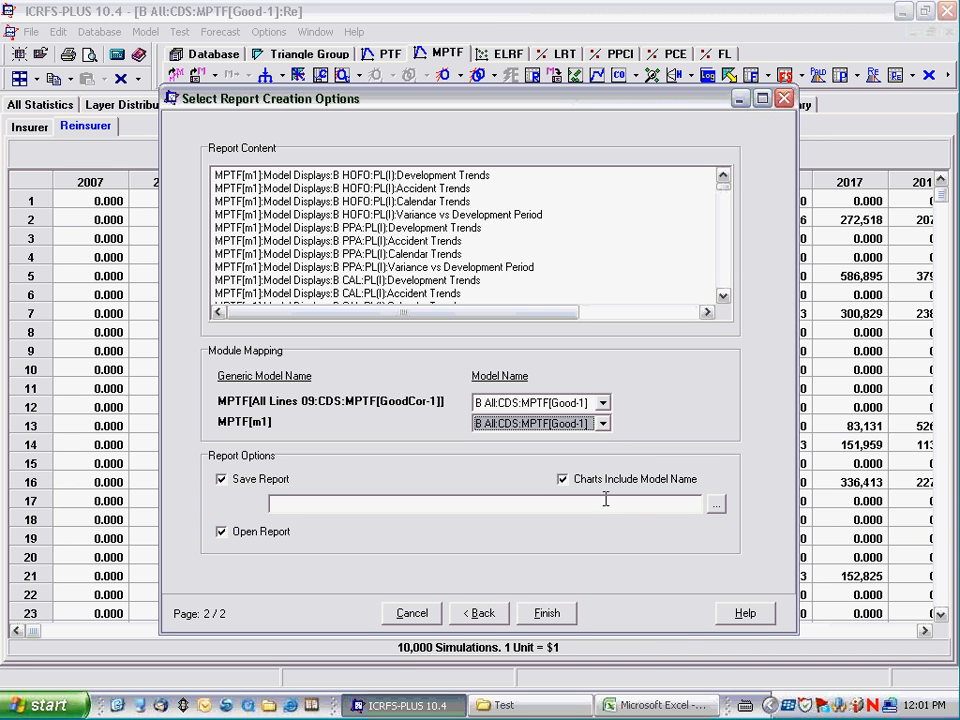
# - Set the report to be saved as Test 36.xls in the Industry Risk Charge folder
pyautogui.click(716, 508)
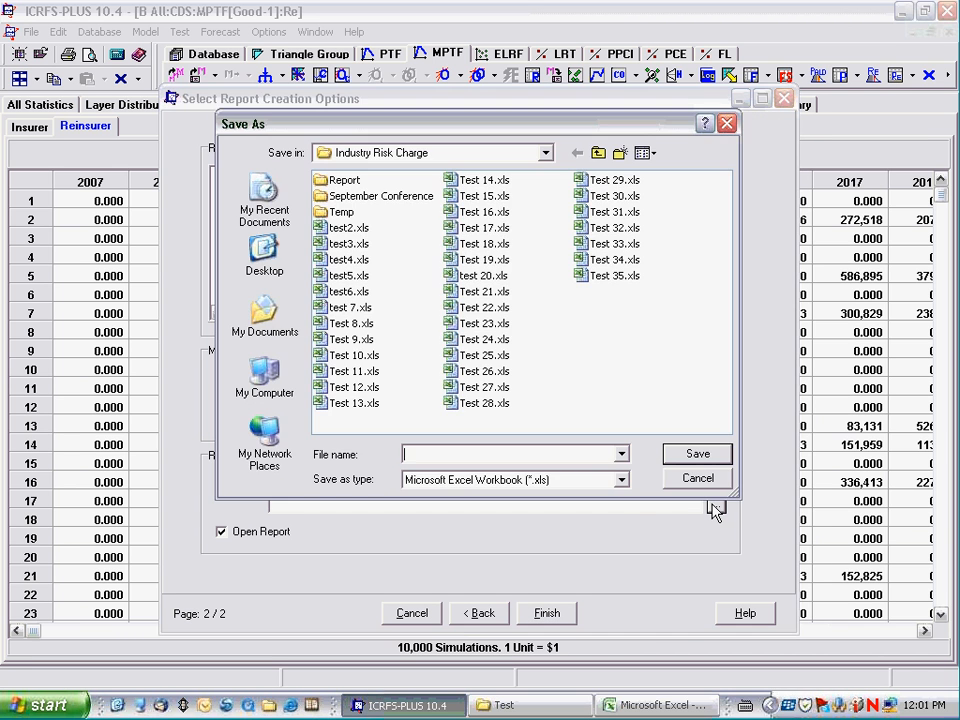
pyautogui.click(605, 278)
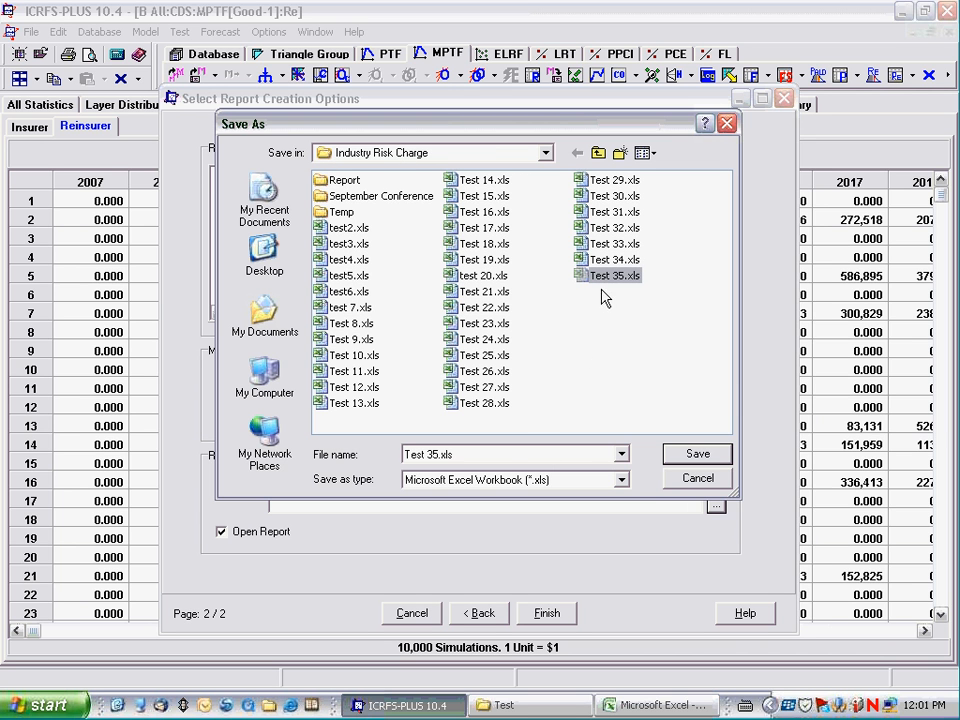
pyautogui.click(438, 454)
pyautogui.click(438, 454)
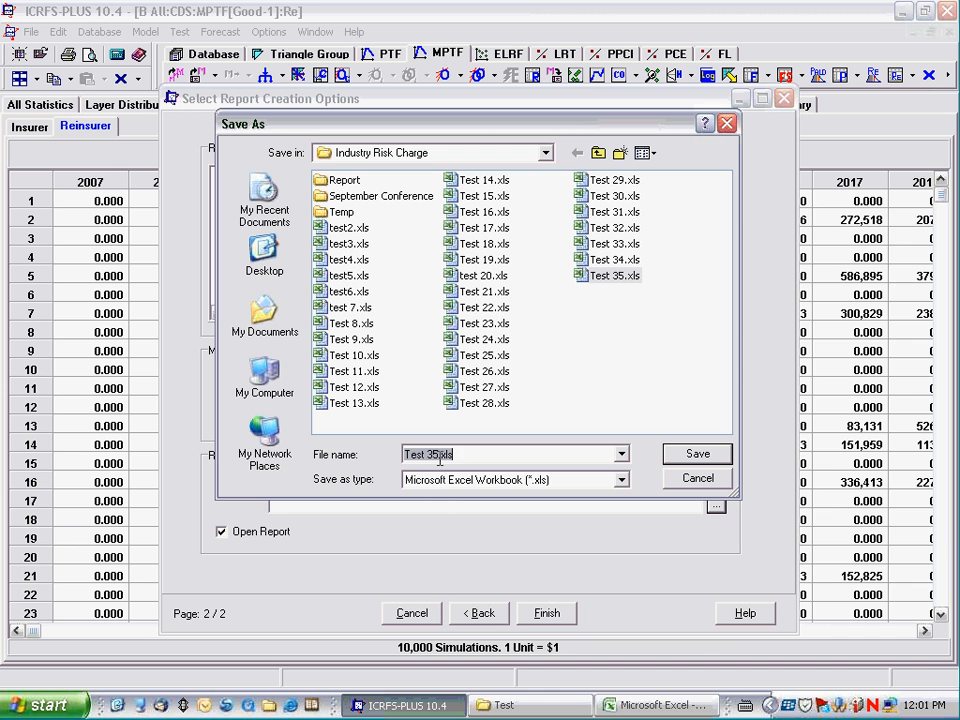
pyautogui.click(438, 454)
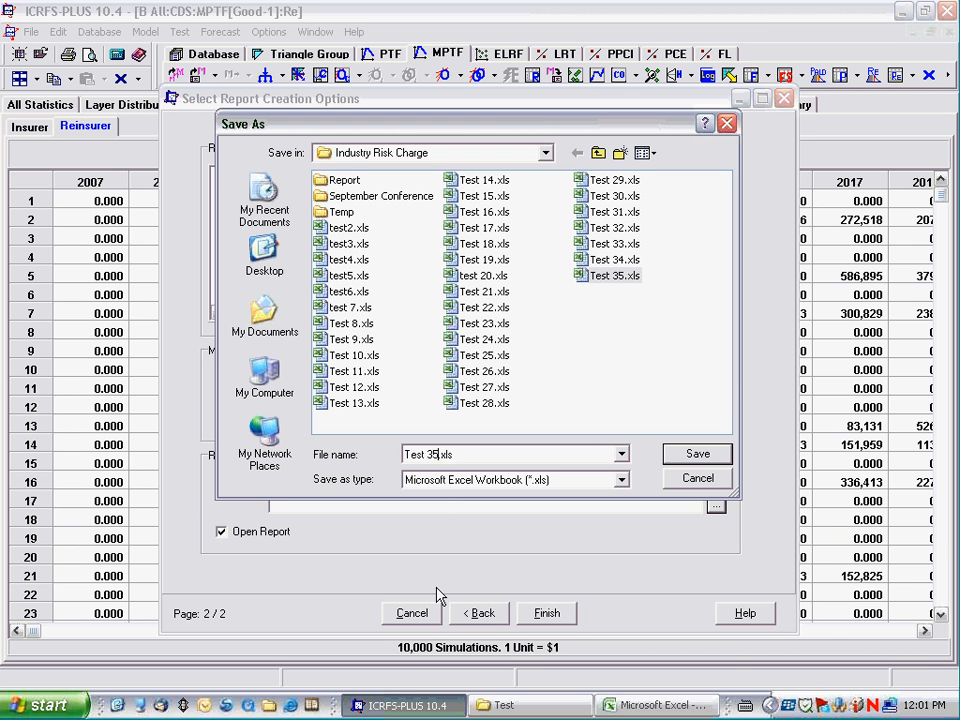
pyautogui.press('BackSpace')
pyautogui.write('6')
pyautogui.click(705, 458)
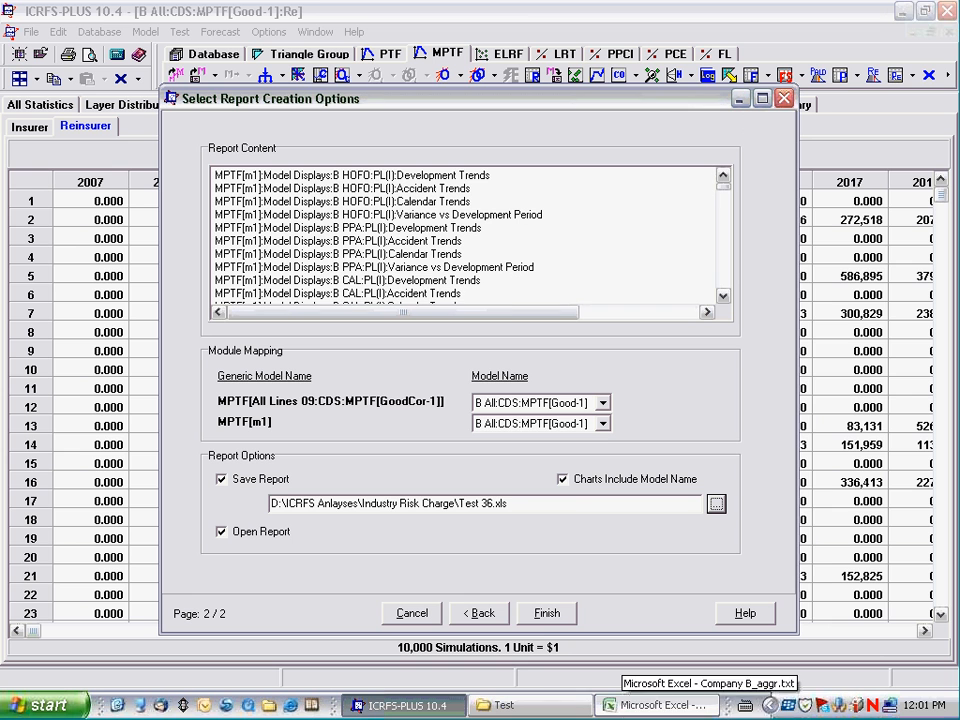
# - Generate the report, continue past the compatibility check, and switch to the report workbook in Microsoft Excel
pyautogui.click(543, 615)
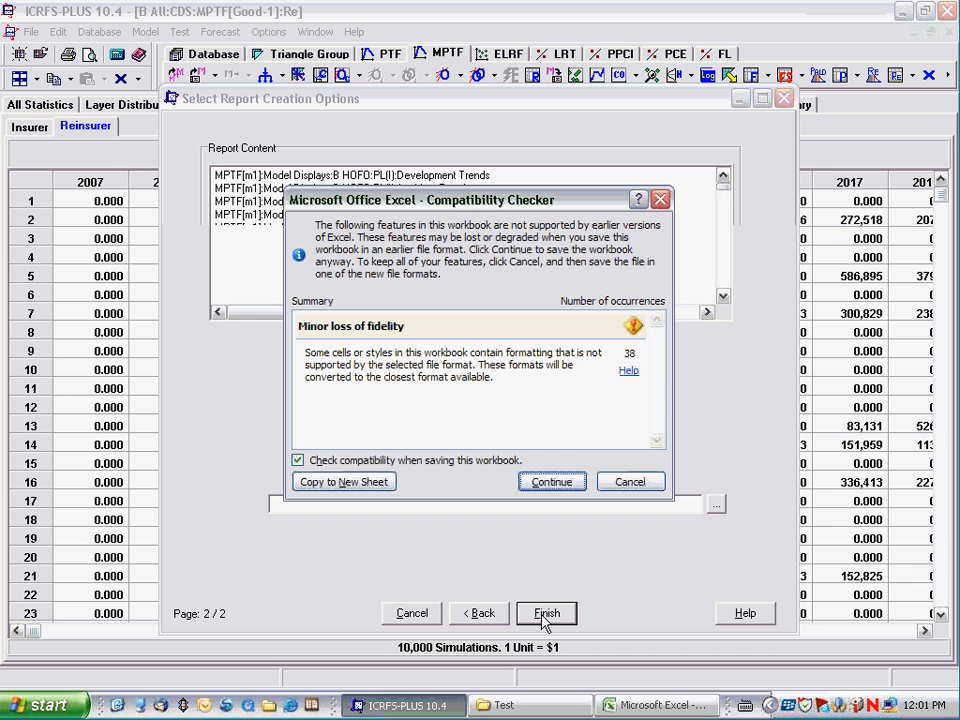
pyautogui.click(552, 483)
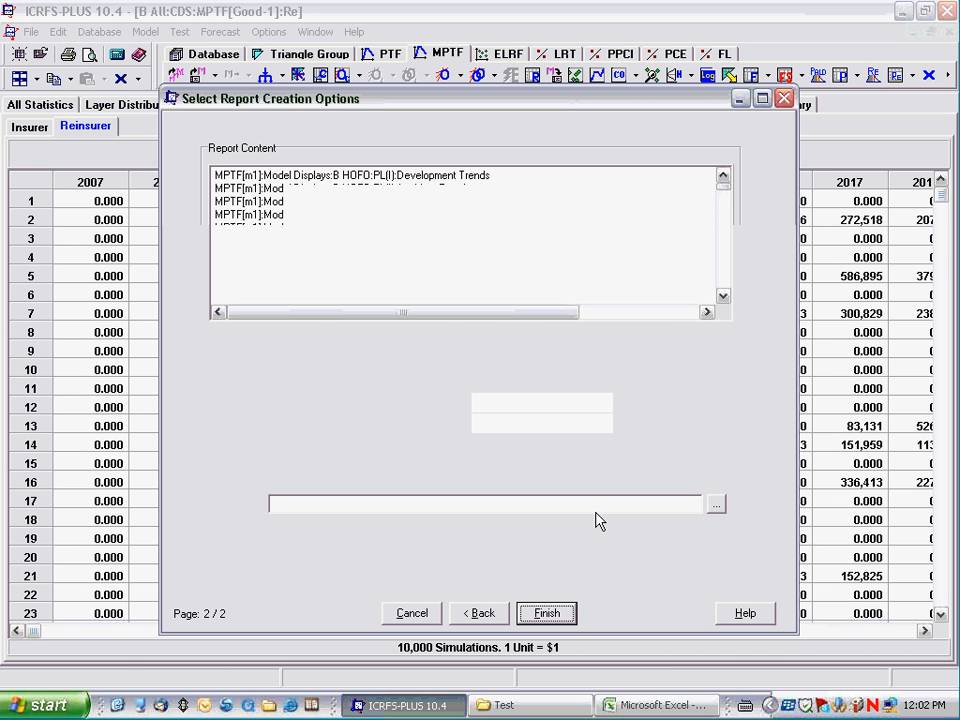
pyautogui.hotkey('alt', 'Tab')
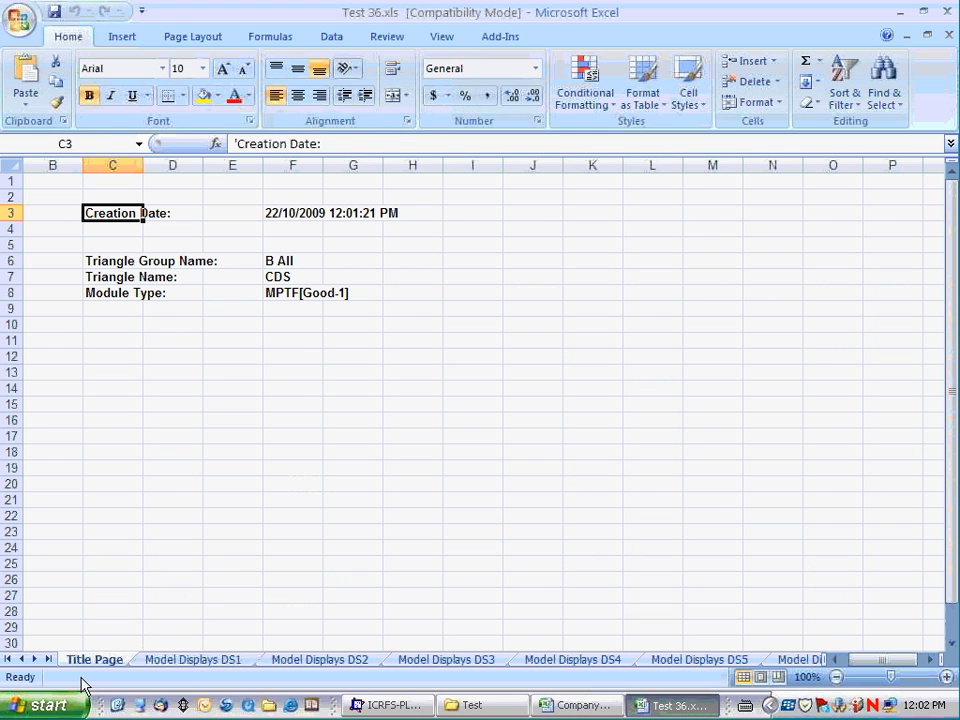
# - Look through the Model Displays sheets DS1 to DS4 and view the DS4 trend charts at 70% zoom
pyautogui.click(213, 664)
pyautogui.click(289, 660)
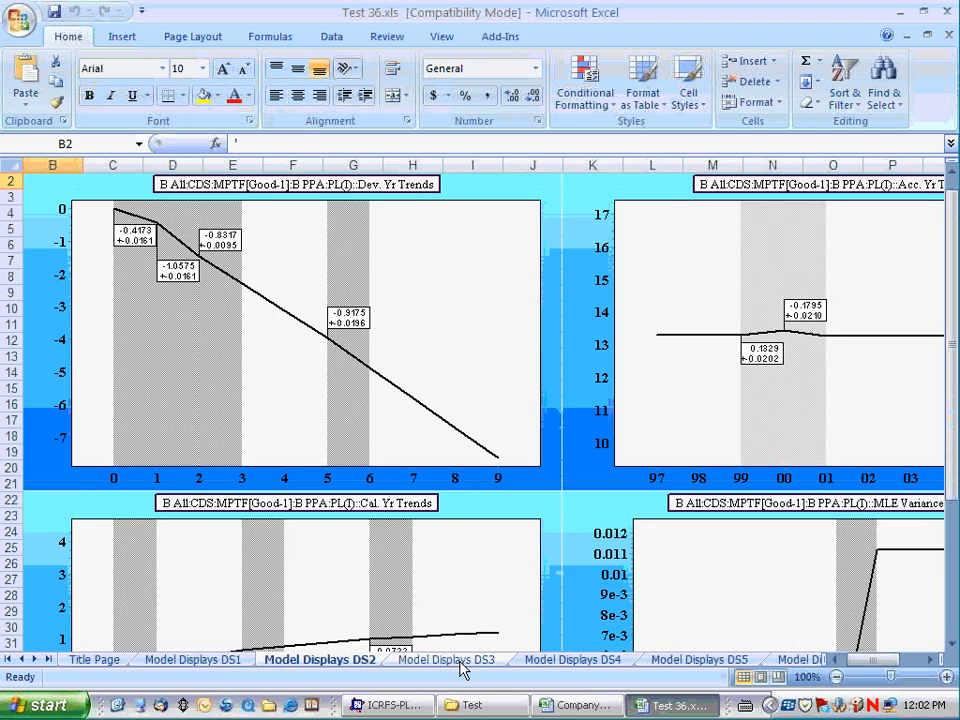
pyautogui.click(463, 668)
pyautogui.click(535, 662)
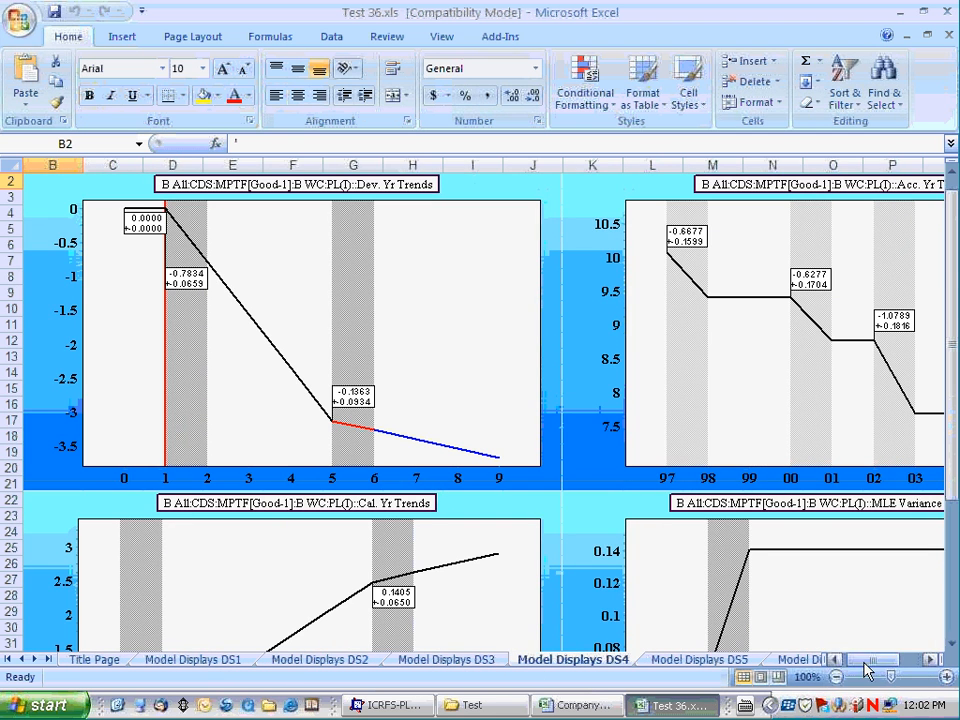
pyautogui.click(835, 677)
pyautogui.click(835, 677)
pyautogui.click(835, 677)
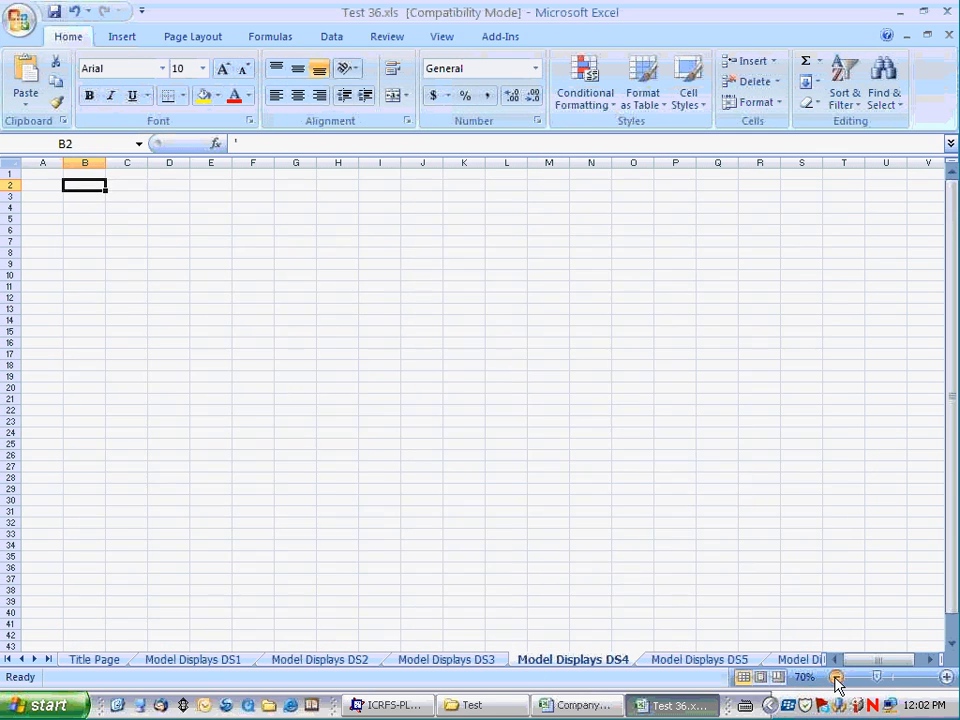
# - Go past the remaining Model Displays sheets and view the reserve forecast table on the Forecast Aggregate sheet
pyautogui.click(34, 662)
pyautogui.click(34, 662)
pyautogui.click(34, 662)
pyautogui.click(34, 662)
pyautogui.click(34, 662)
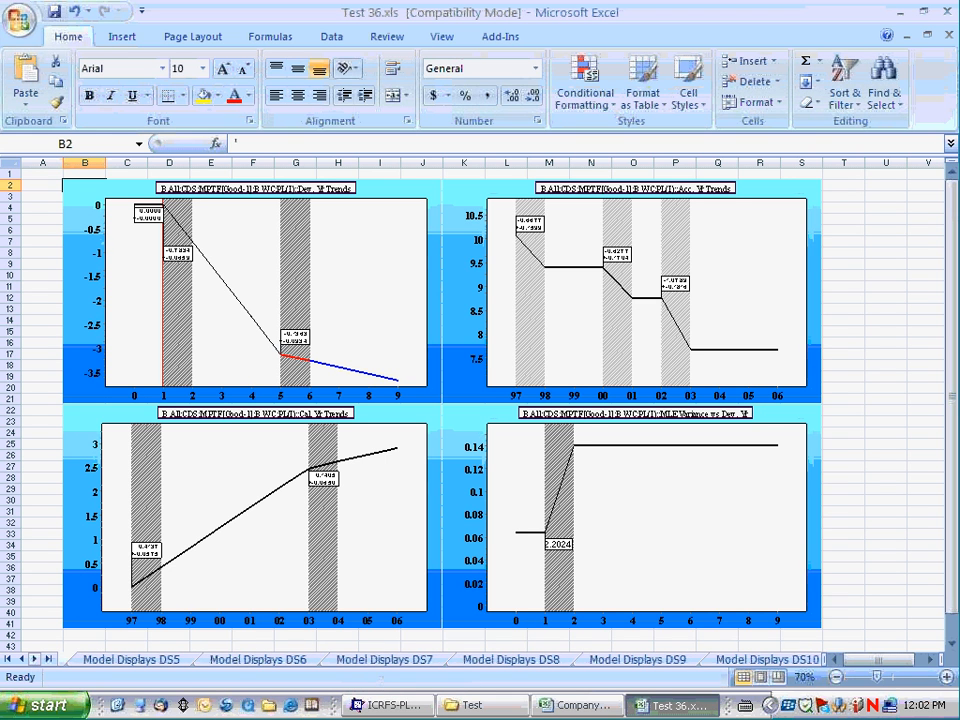
pyautogui.click(34, 662)
pyautogui.click(34, 662)
pyautogui.click(34, 662)
pyautogui.click(34, 660)
pyautogui.click(34, 660)
pyautogui.click(34, 660)
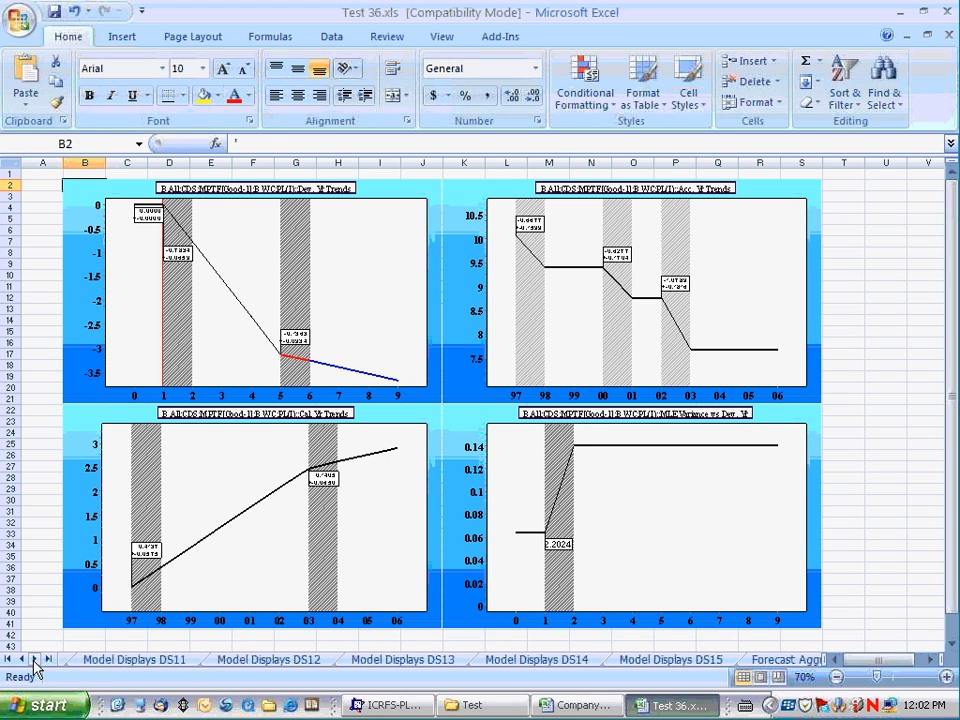
pyautogui.click(34, 660)
pyautogui.click(34, 660)
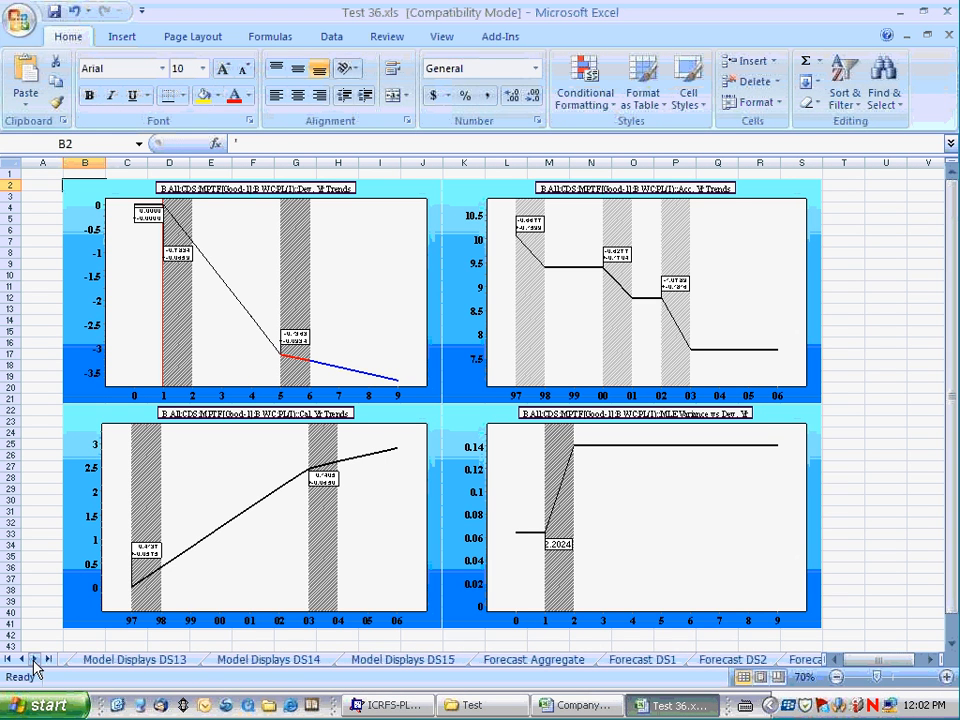
pyautogui.click(536, 662)
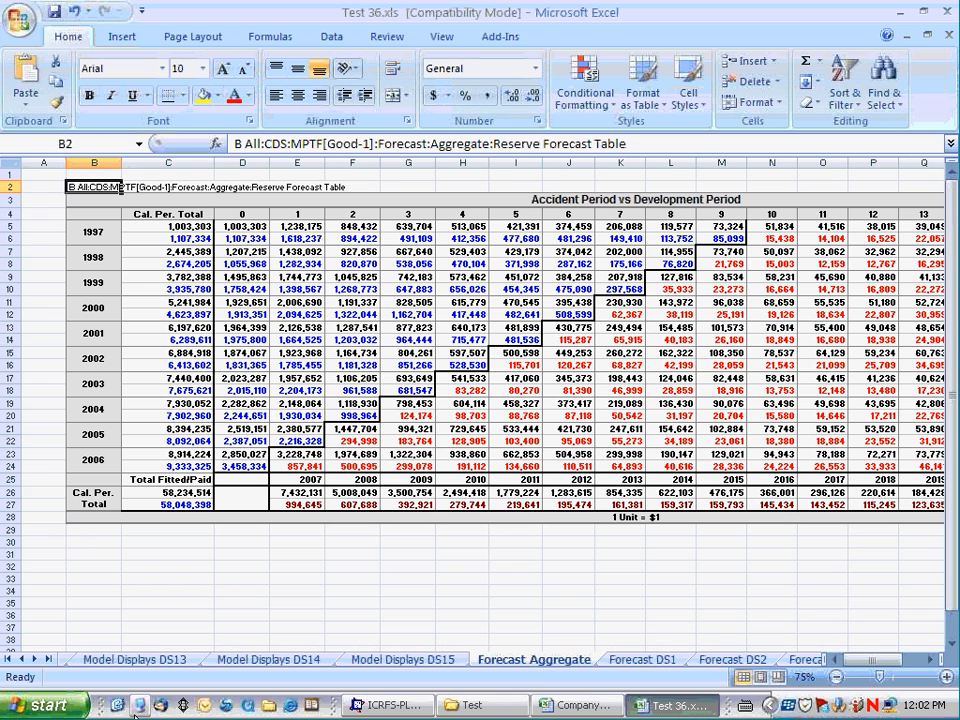
# - Go past the individual Forecast DS sheets and view the accident year summaries on the FS_AccTotal sheet
pyautogui.click(36, 660)
pyautogui.click(36, 660)
pyautogui.click(36, 660)
pyautogui.click(36, 660)
pyautogui.click(36, 660)
pyautogui.click(36, 660)
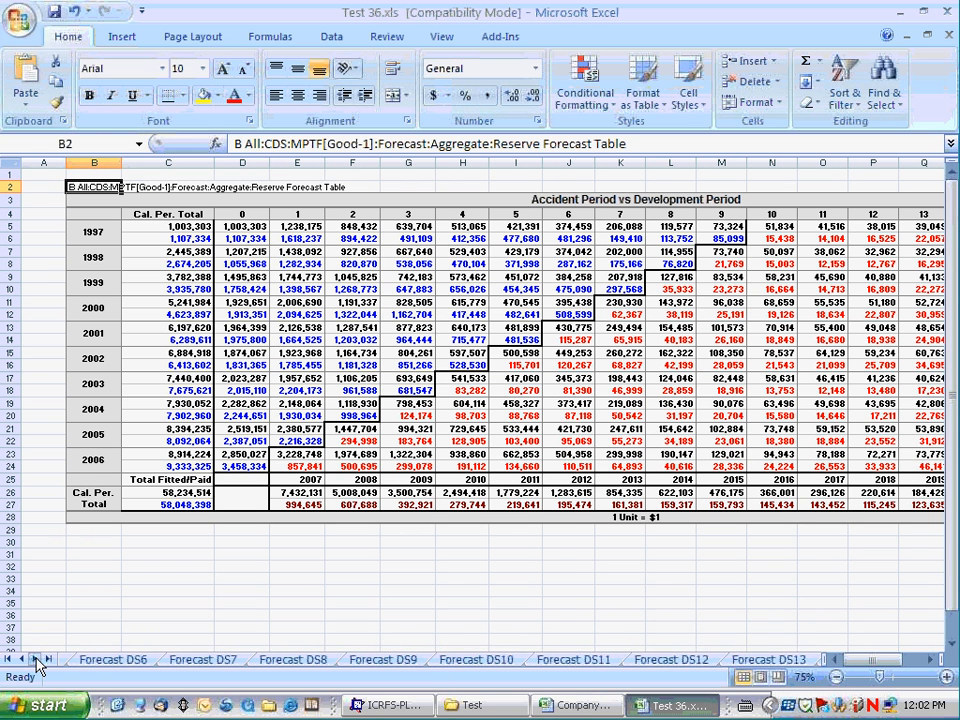
pyautogui.click(36, 660)
pyautogui.click(36, 660)
pyautogui.click(36, 660)
pyautogui.click(36, 660)
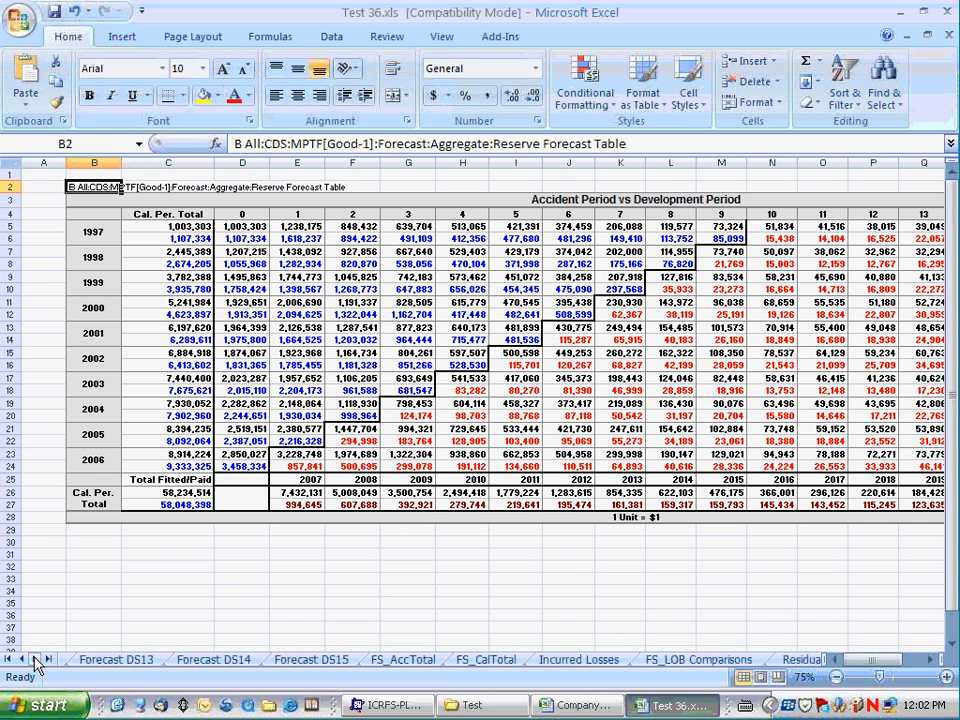
pyautogui.click(396, 662)
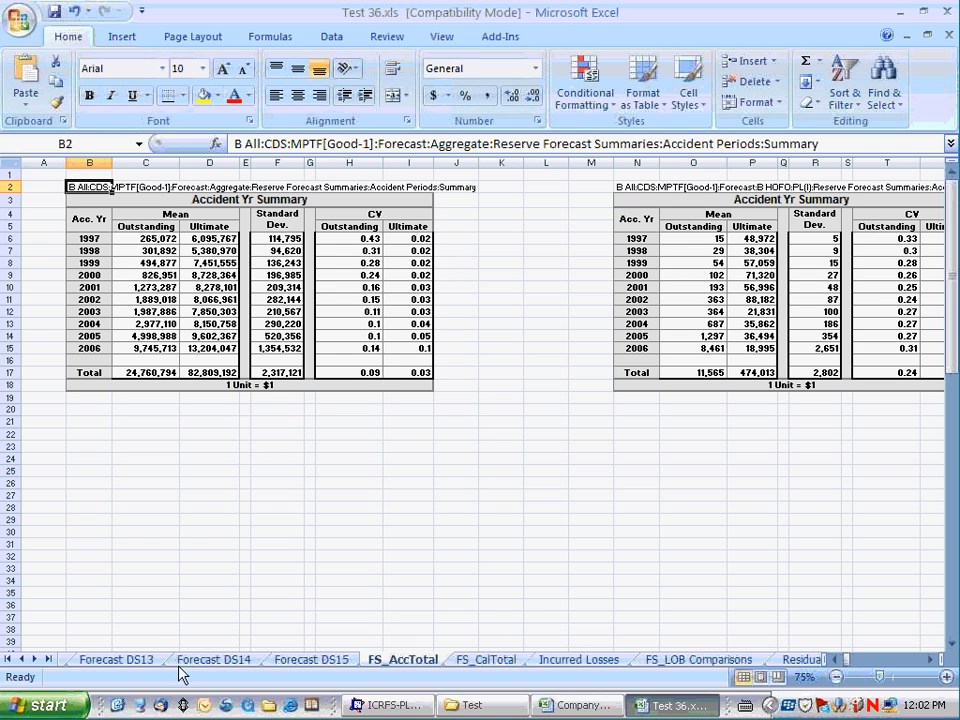
# - View the sample-based statistics and quantile tables on the PALD sheet
pyautogui.click(35, 660)
pyautogui.click(35, 660)
pyautogui.click(35, 660)
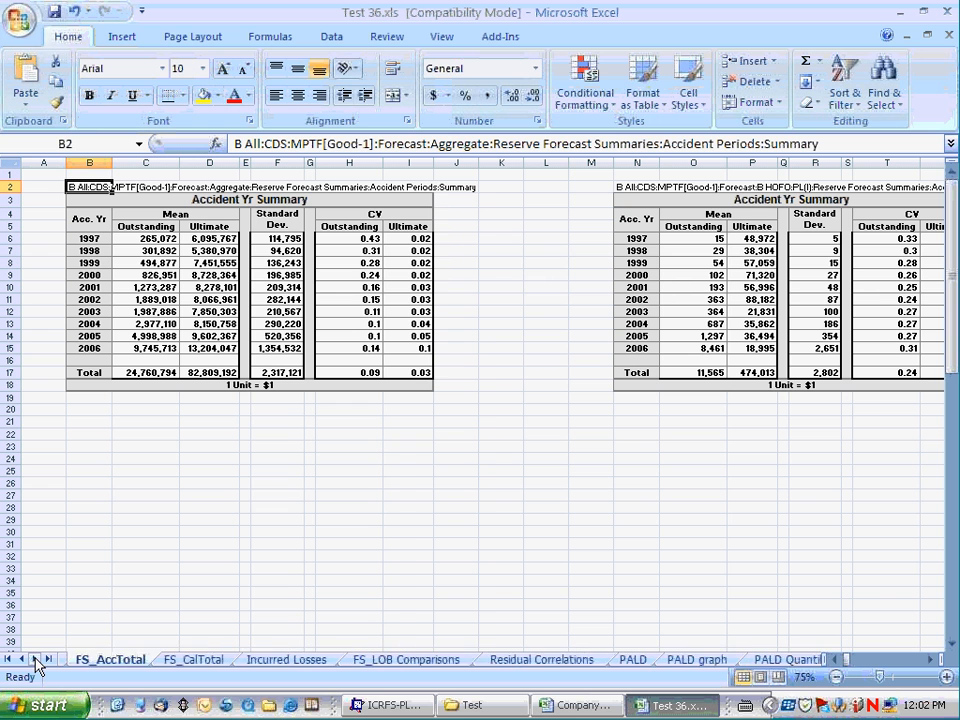
pyautogui.click(35, 660)
pyautogui.click(35, 660)
pyautogui.click(465, 660)
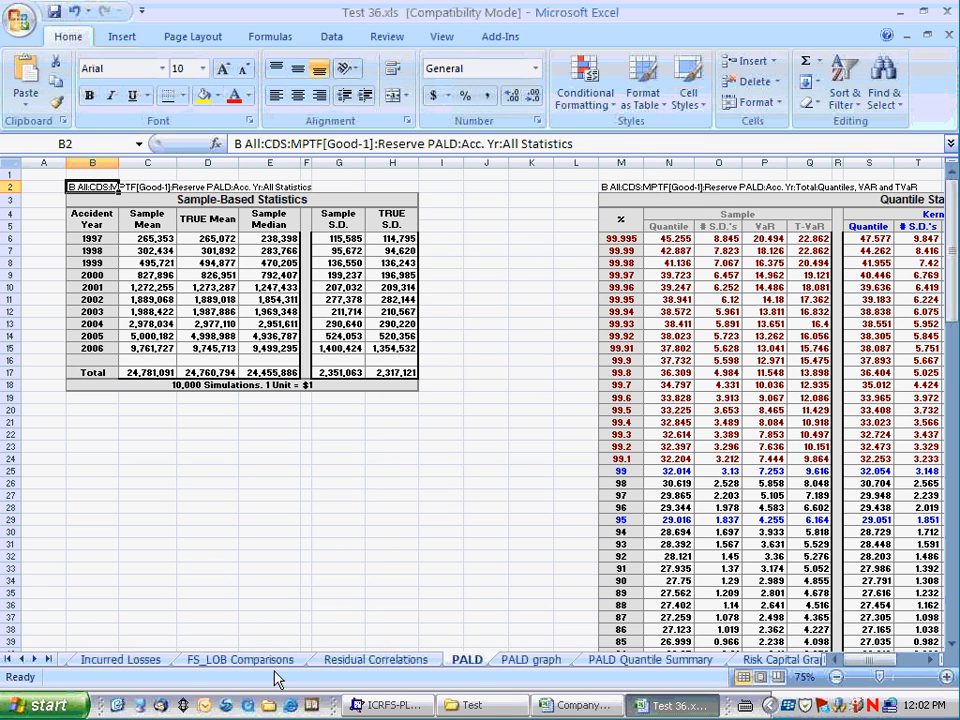
# - View the Risk Capital Graphs sheet at 60% zoom and look through its charts by line of business
pyautogui.click(35, 660)
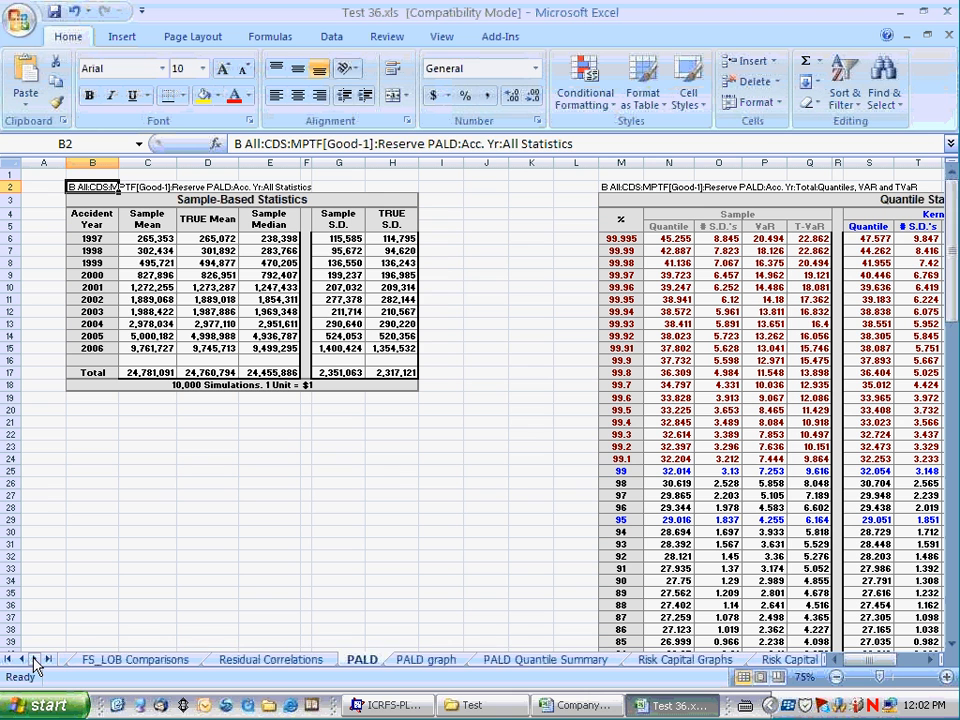
pyautogui.click(35, 660)
pyautogui.click(35, 660)
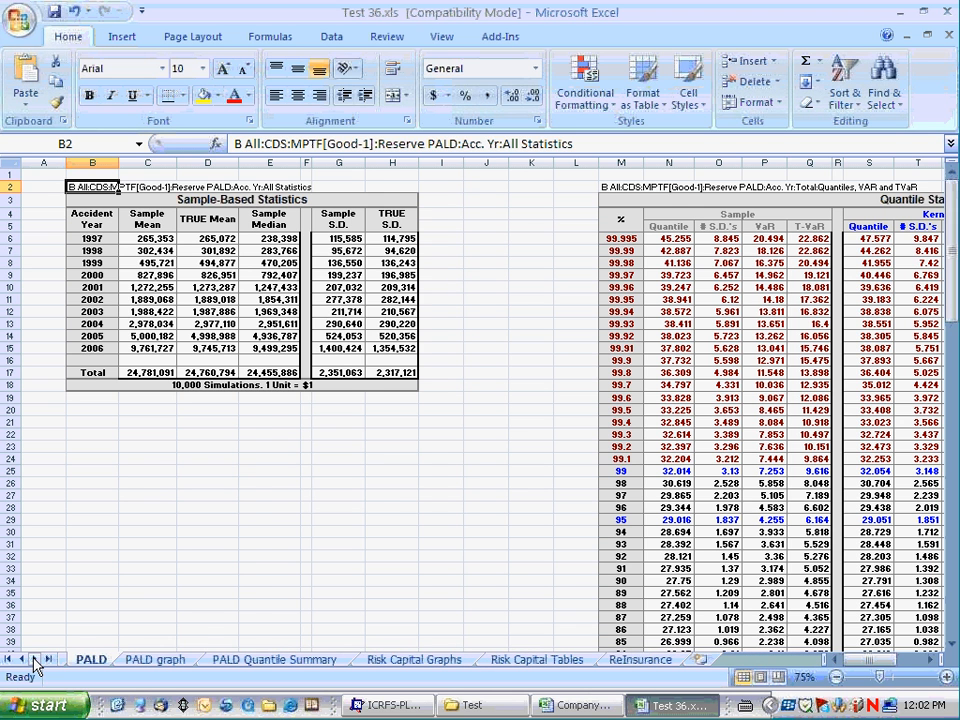
pyautogui.click(430, 662)
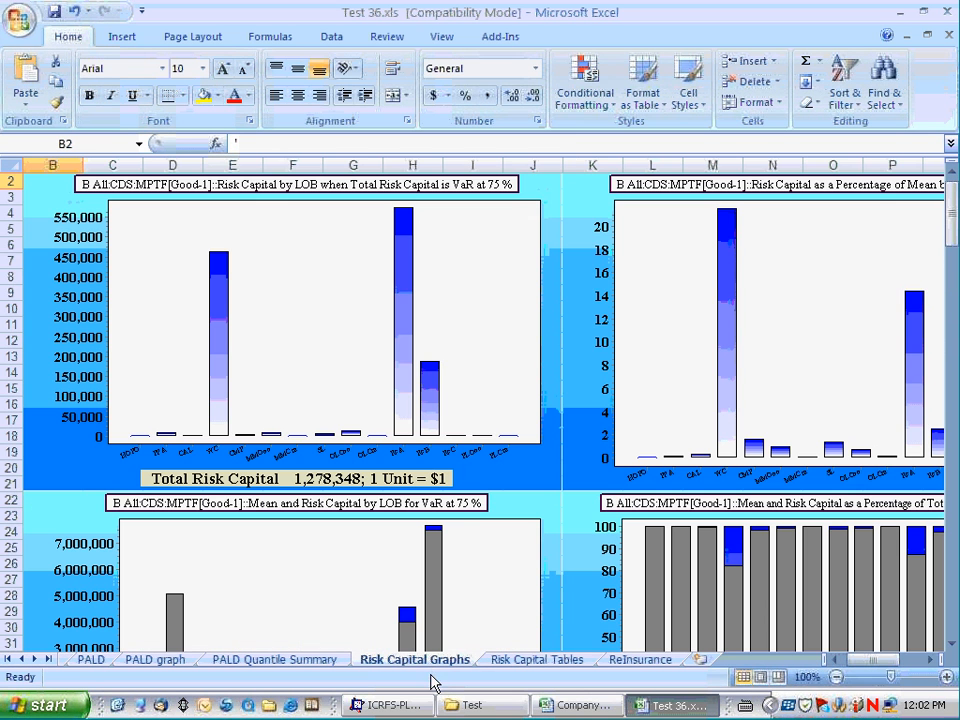
pyautogui.click(837, 678)
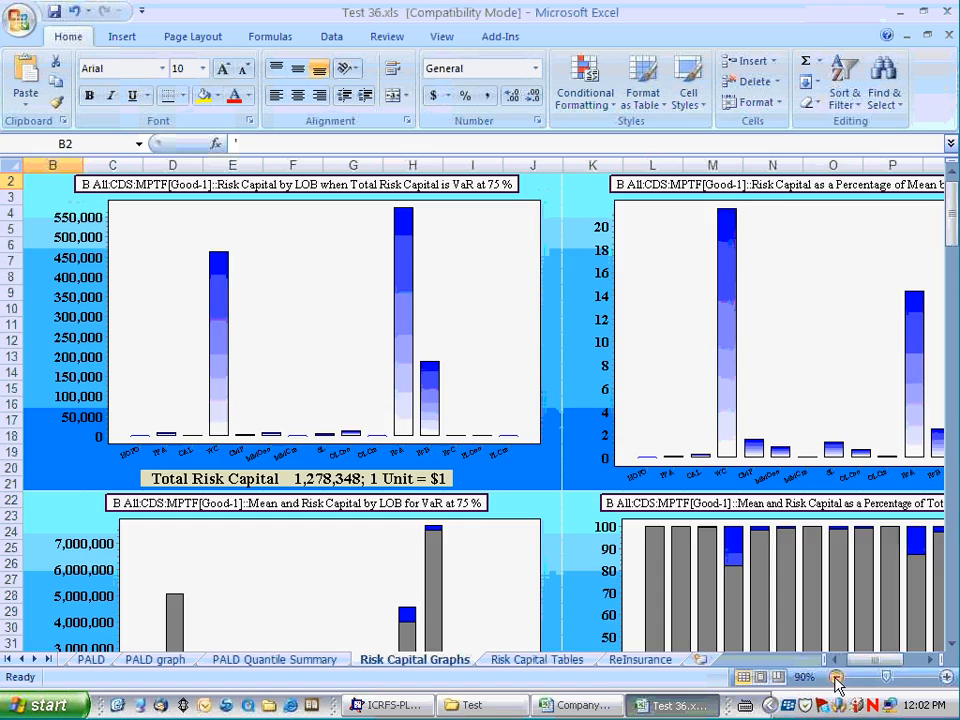
pyautogui.click(837, 678)
pyautogui.click(837, 678)
pyautogui.click(837, 678)
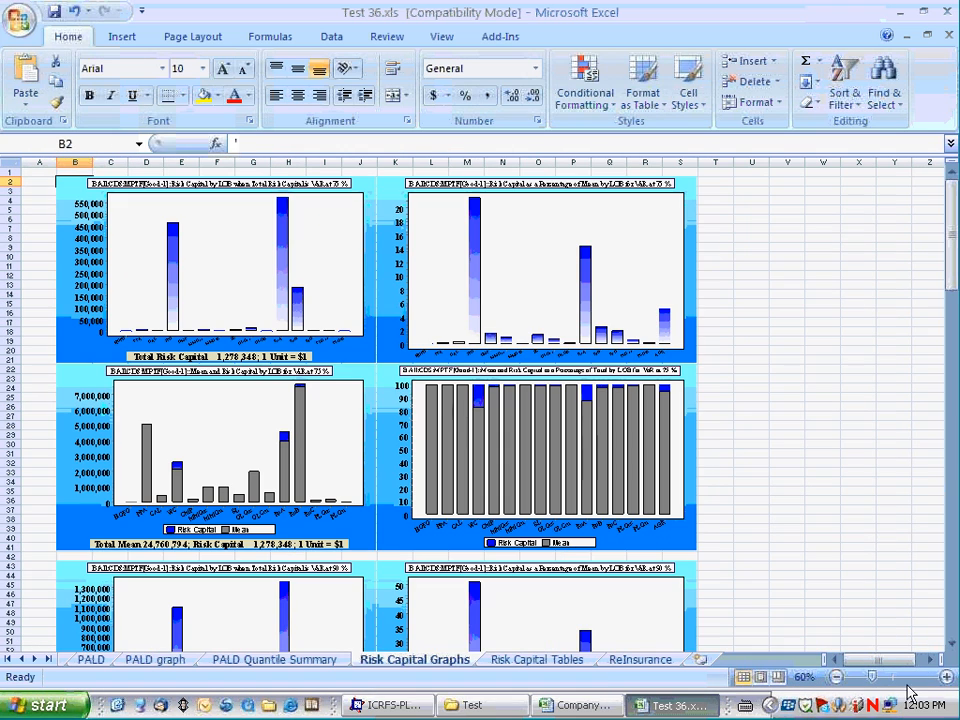
pyautogui.moveTo(953, 647); pyautogui.dragTo(953, 647)
# - Review the Risk Capital Tables sheet and the sample-based statistics on the ReInsurance sheet
pyautogui.click(531, 662)
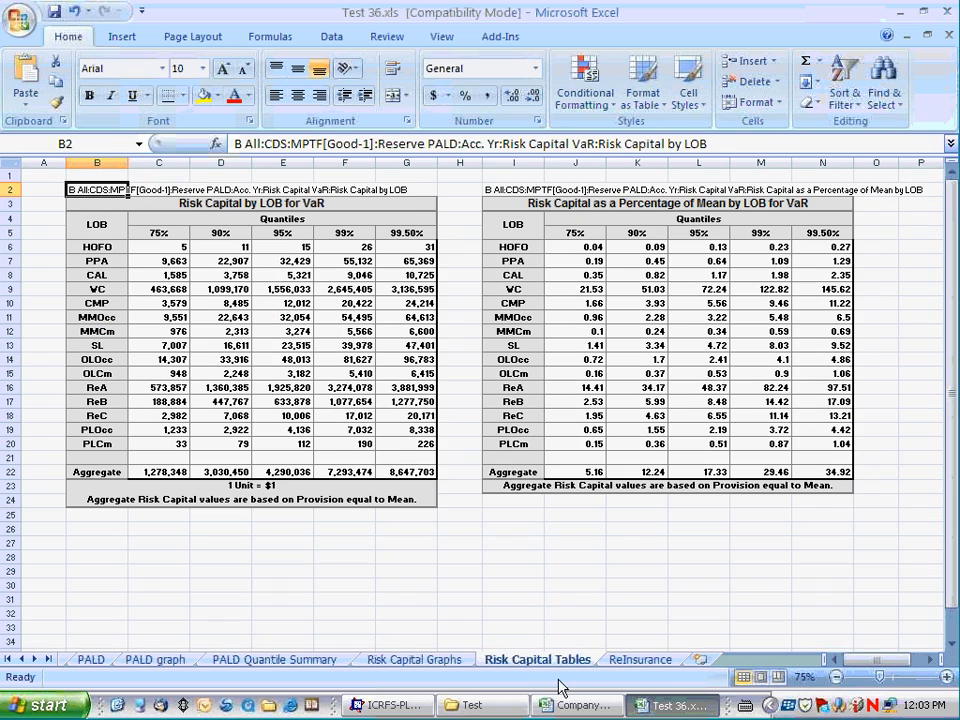
pyautogui.click(640, 662)
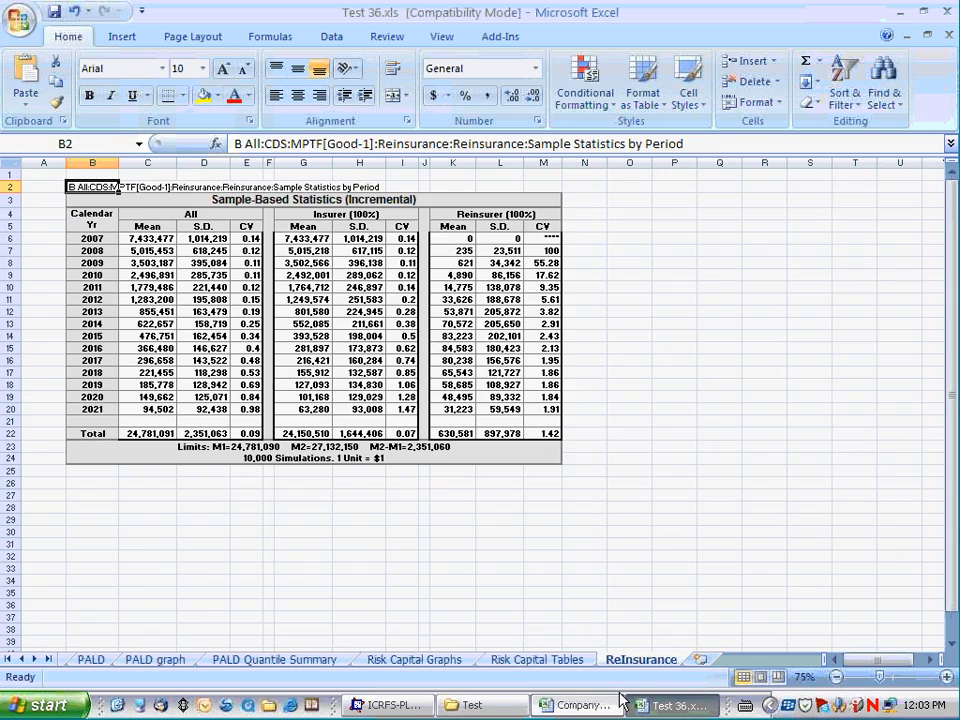